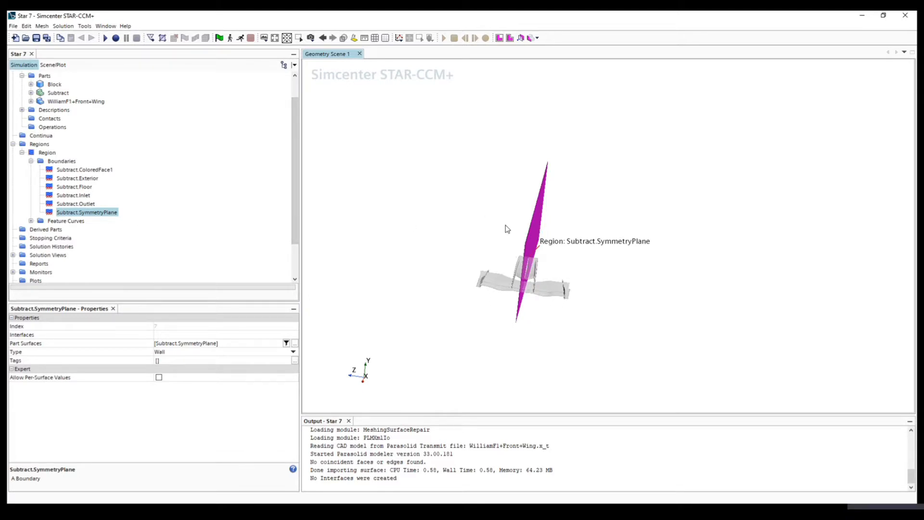
- Start a new Automated Mesh operation and choose the Subtract part as its input
{"action": "scroll", "coordinate": [44, 230], "scroll_direction": "down", "scroll_amount": 1}
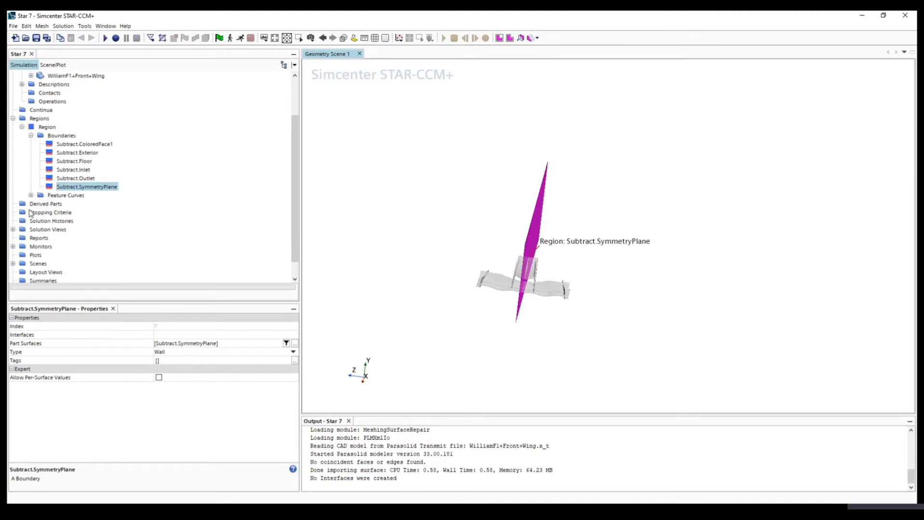
{"action": "scroll", "coordinate": [61, 208], "scroll_direction": "up", "scroll_amount": 1}
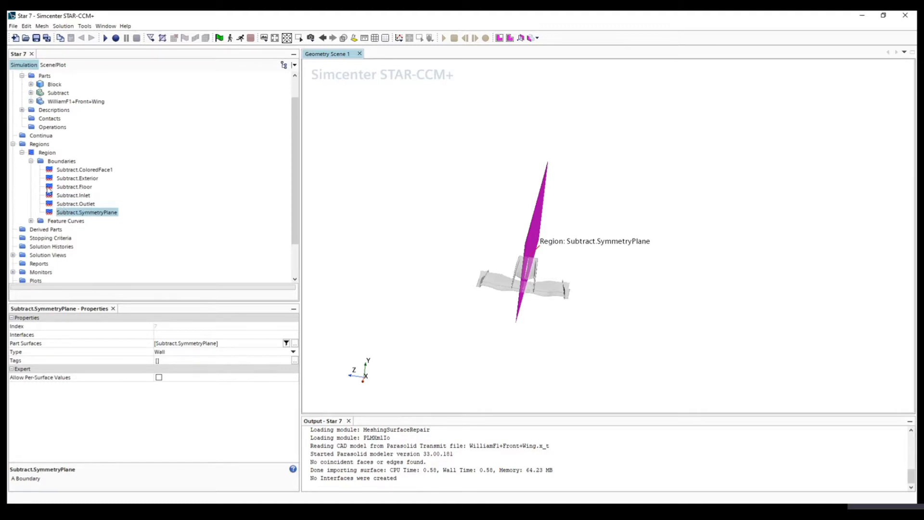
{"action": "left_click", "coordinate": [51, 128]}
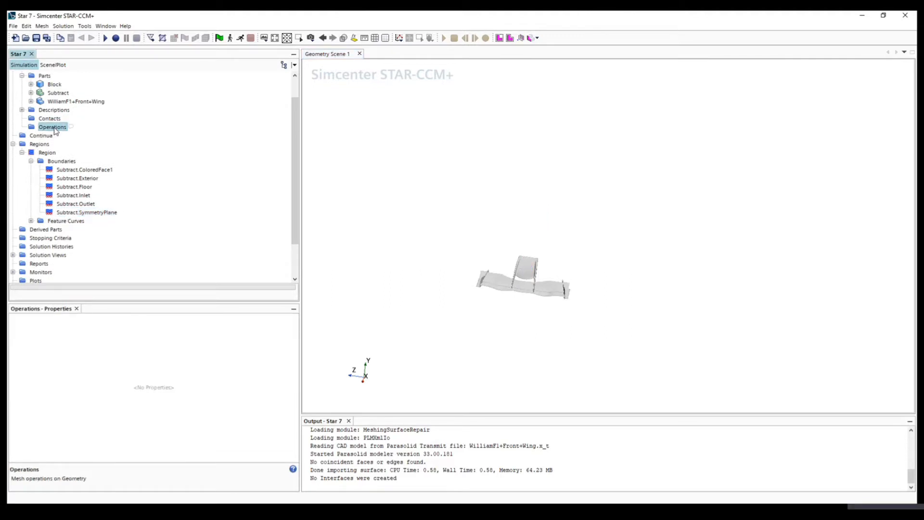
{"action": "right_click", "coordinate": [55, 131]}
{"action": "mouse_move", "coordinate": [94, 136]}
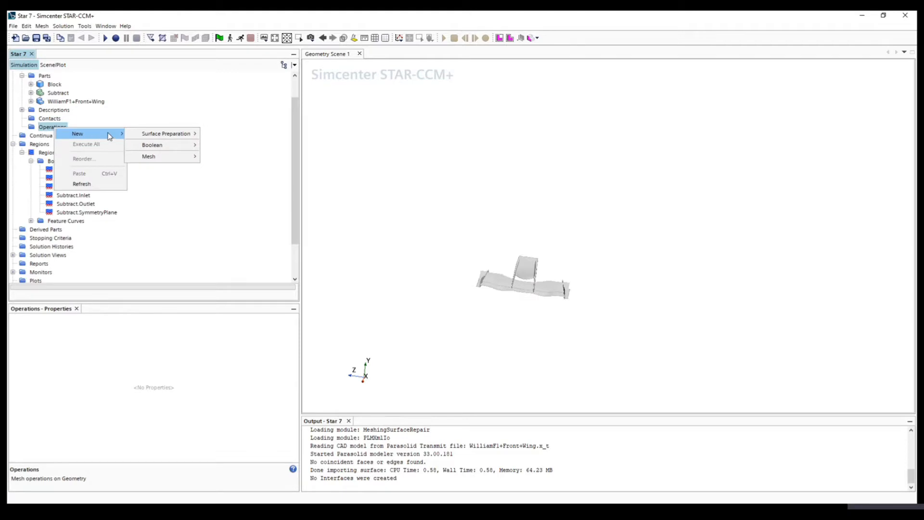
{"action": "mouse_move", "coordinate": [163, 157]}
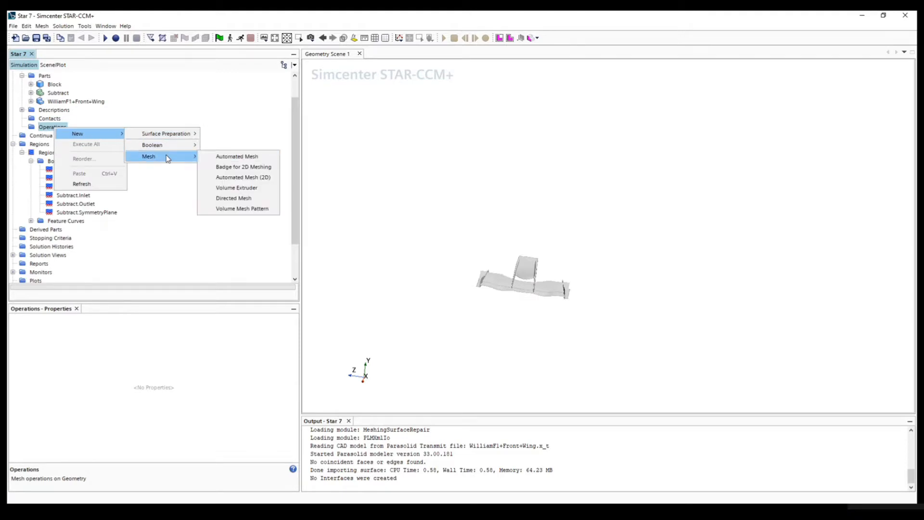
{"action": "left_click", "coordinate": [244, 157]}
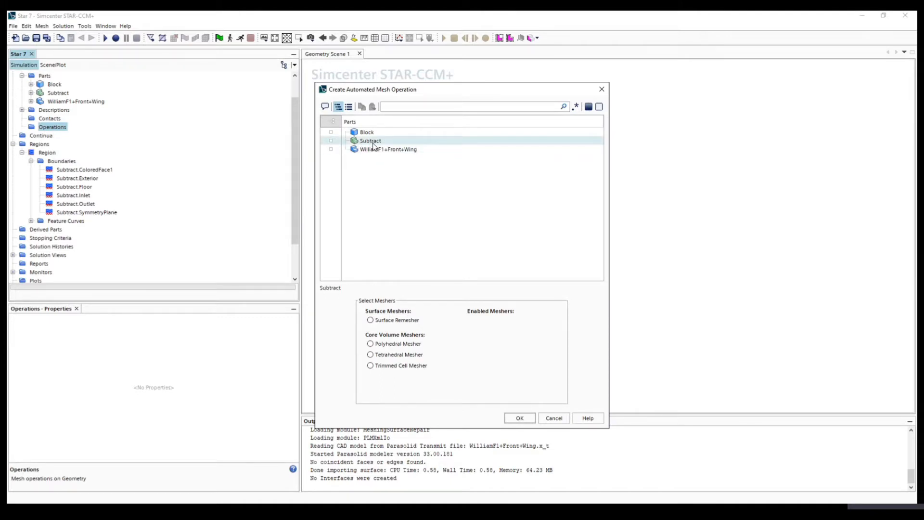
{"action": "left_click", "coordinate": [331, 140]}
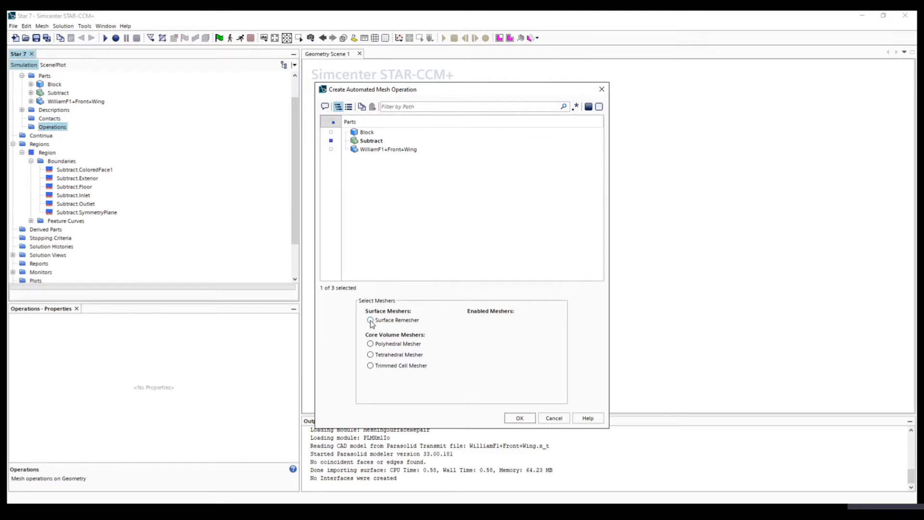
- Enable Surface Remesher, Automatic Surface Repair, Trimmed Cell Mesher and Prism Layer Mesher, and create the mesh operation
{"action": "left_click", "coordinate": [370, 320]}
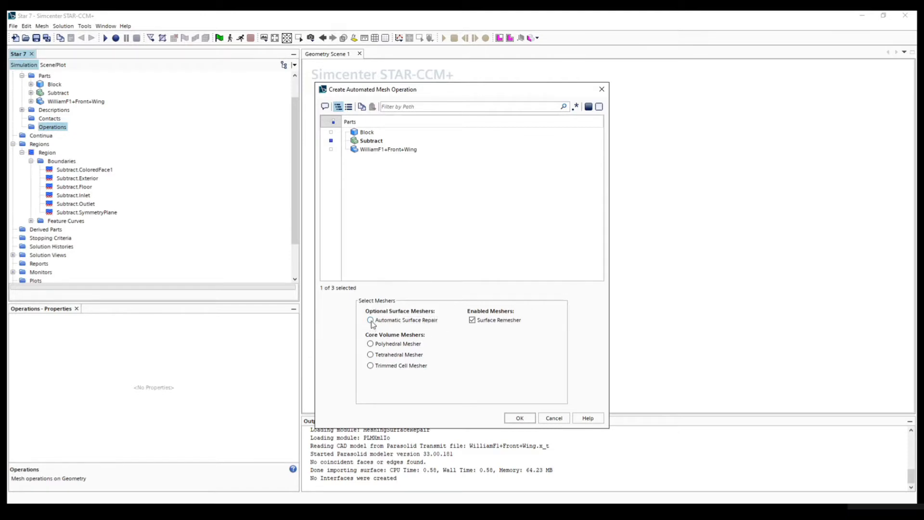
{"action": "left_click", "coordinate": [370, 320]}
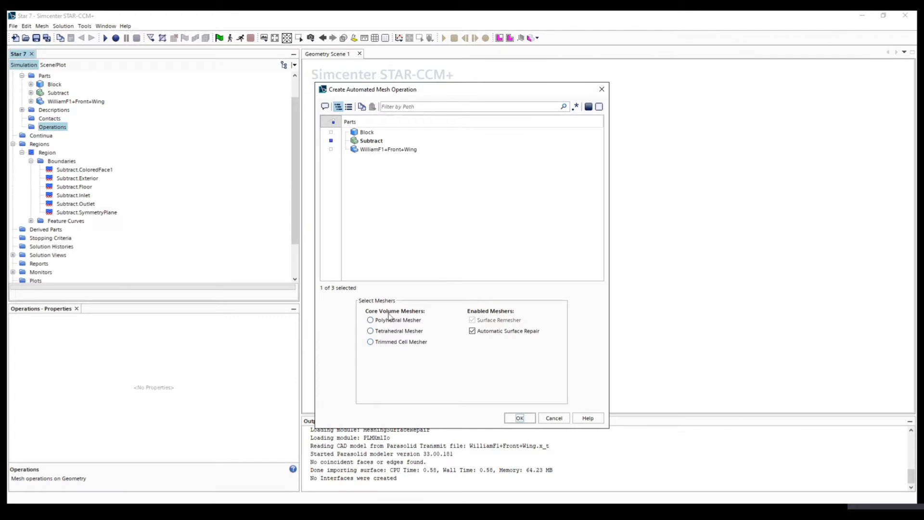
{"action": "left_click", "coordinate": [370, 342]}
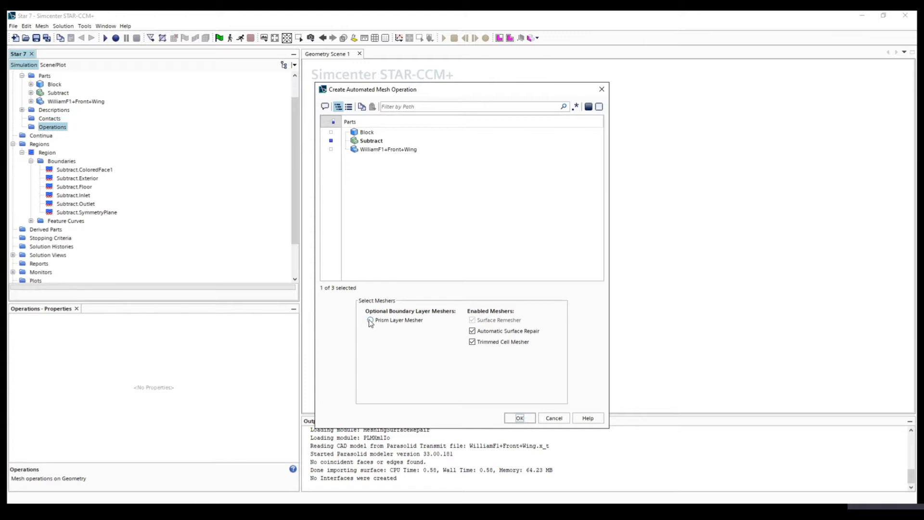
{"action": "left_click", "coordinate": [370, 320]}
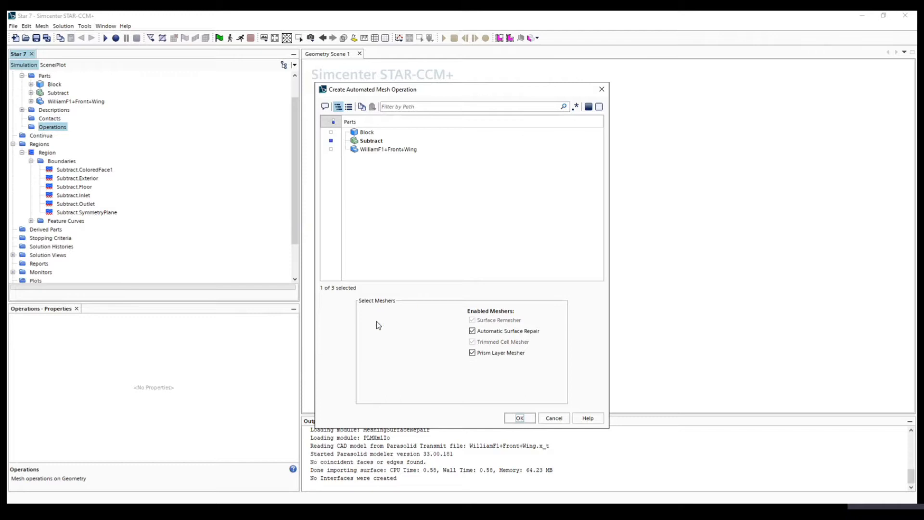
{"action": "left_click", "coordinate": [518, 417]}
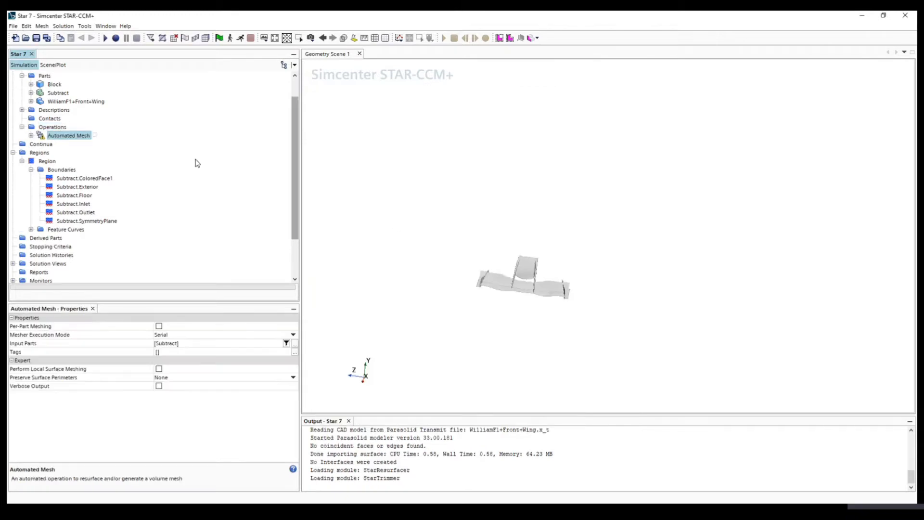
- Create a mesh scene and make it transparent to inspect the wing inside the domain block
{"action": "left_click", "coordinate": [31, 135]}
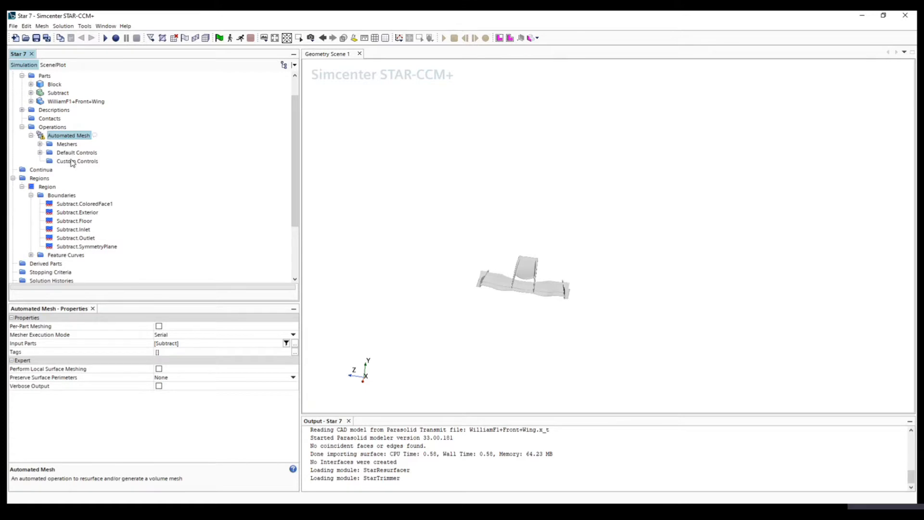
{"action": "left_click_drag", "start_coordinate": [513, 228], "coordinate": [414, 273]}
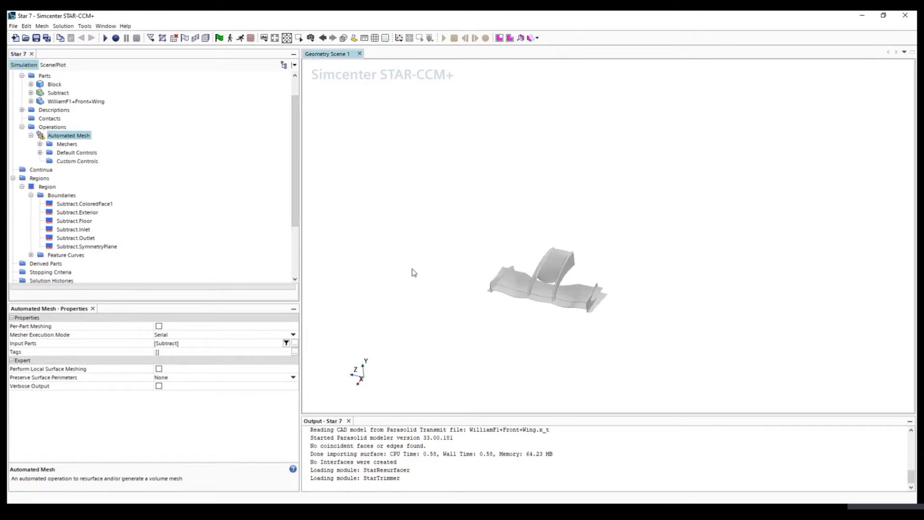
{"action": "left_click", "coordinate": [264, 38]}
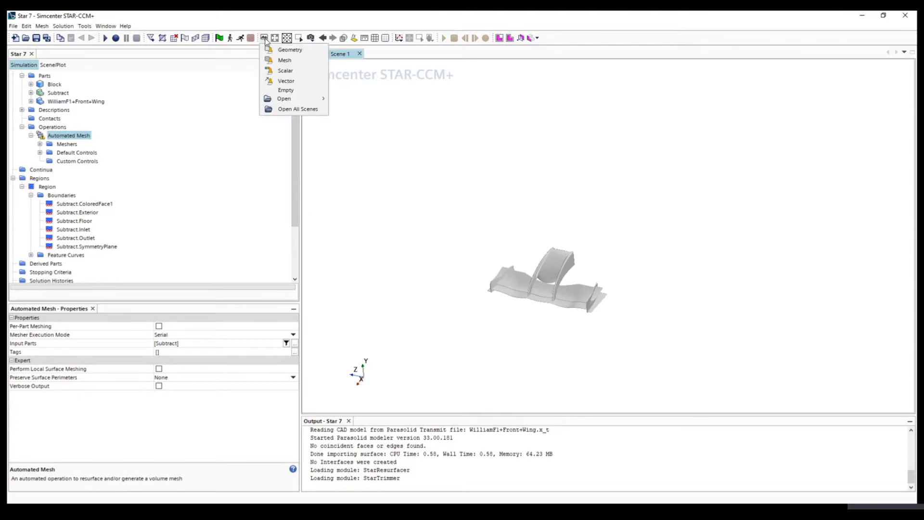
{"action": "left_click", "coordinate": [278, 62]}
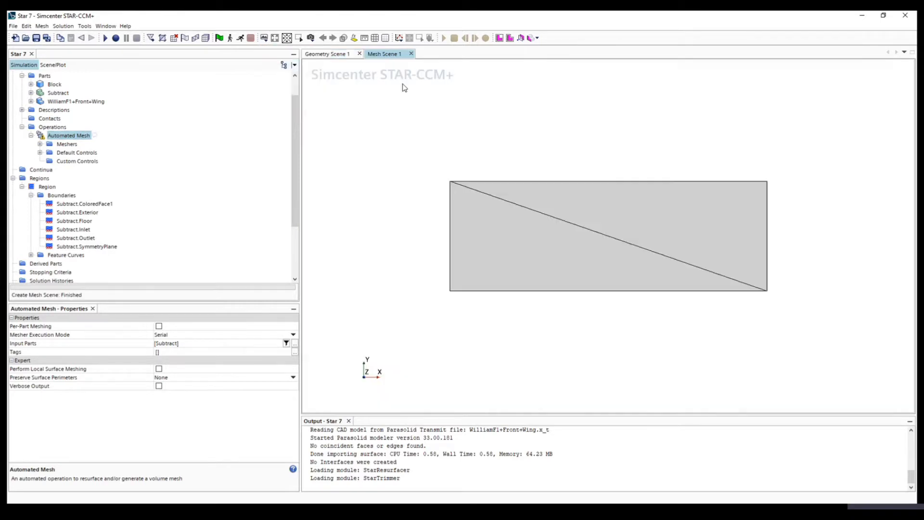
{"action": "left_click_drag", "start_coordinate": [436, 235], "coordinate": [657, 351]}
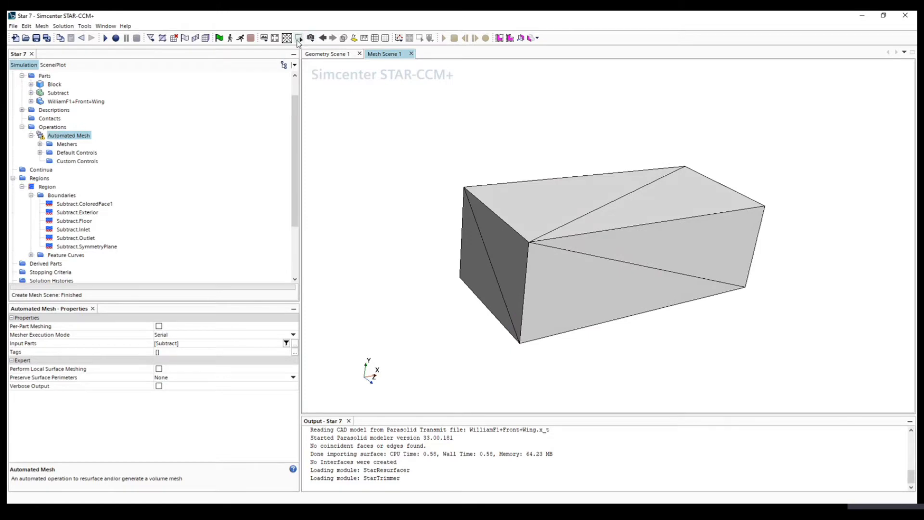
{"action": "left_click", "coordinate": [344, 38]}
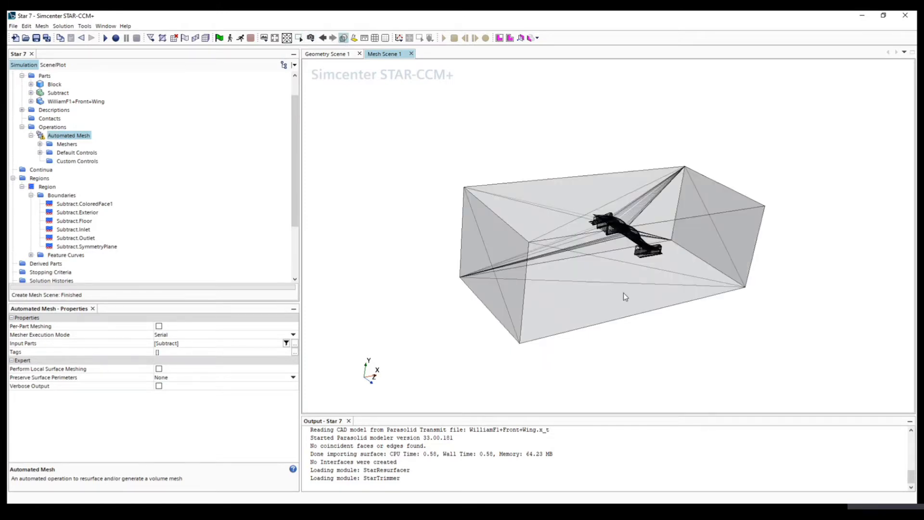
{"action": "left_click_drag", "start_coordinate": [623, 293], "coordinate": [317, 186]}
{"action": "scroll", "coordinate": [745, 279], "scroll_direction": "up", "scroll_amount": 5}
{"action": "scroll", "coordinate": [746, 275], "scroll_direction": "down", "scroll_amount": 5}
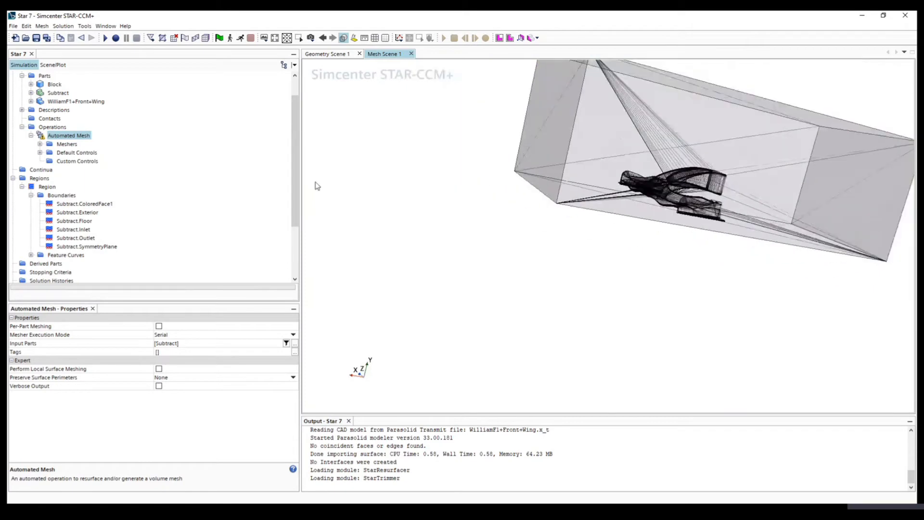
- Set the Automated Mesh operation's default base size to 0.5 m
{"action": "left_click", "coordinate": [40, 144]}
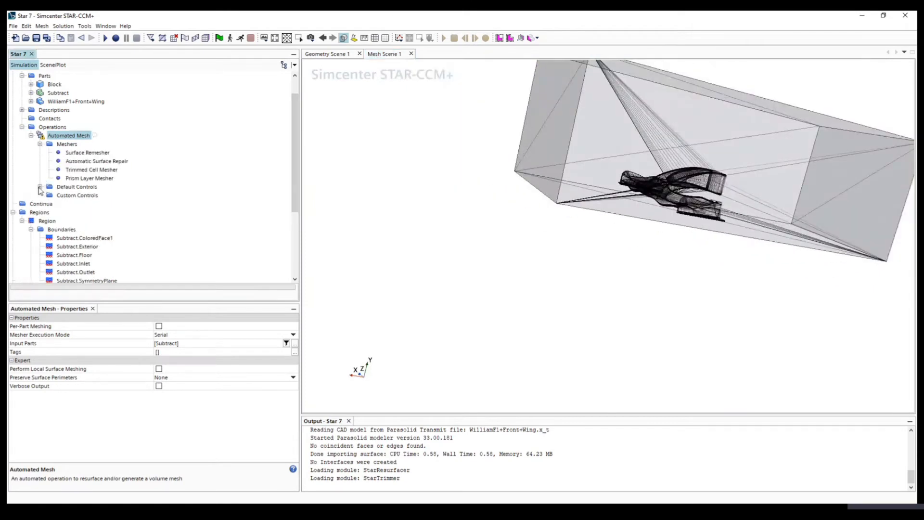
{"action": "left_click", "coordinate": [40, 187]}
{"action": "left_click", "coordinate": [75, 160]}
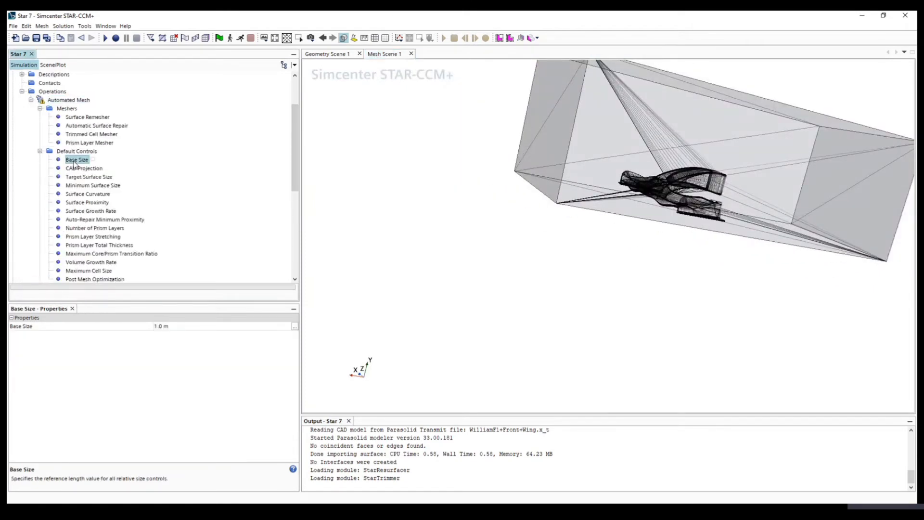
{"action": "left_click", "coordinate": [177, 330]}
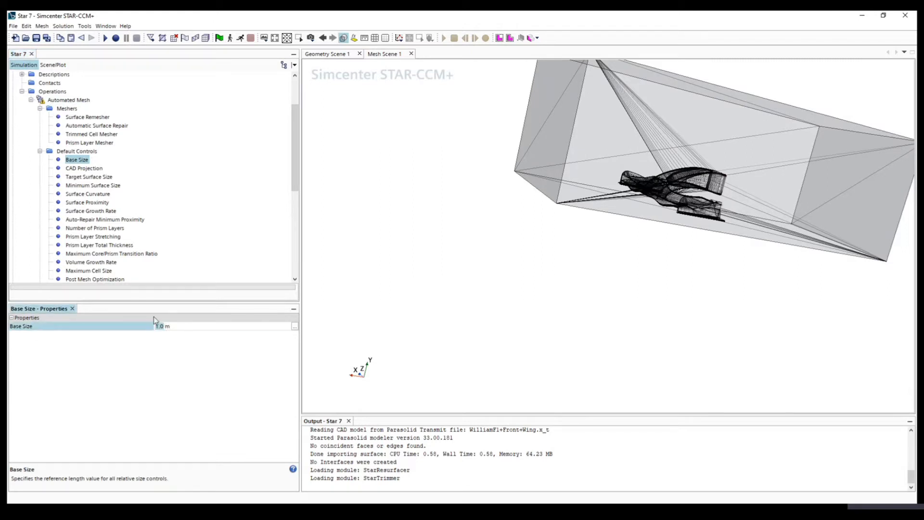
{"action": "type", "text": "0.5"}
{"action": "key", "text": "Return"}
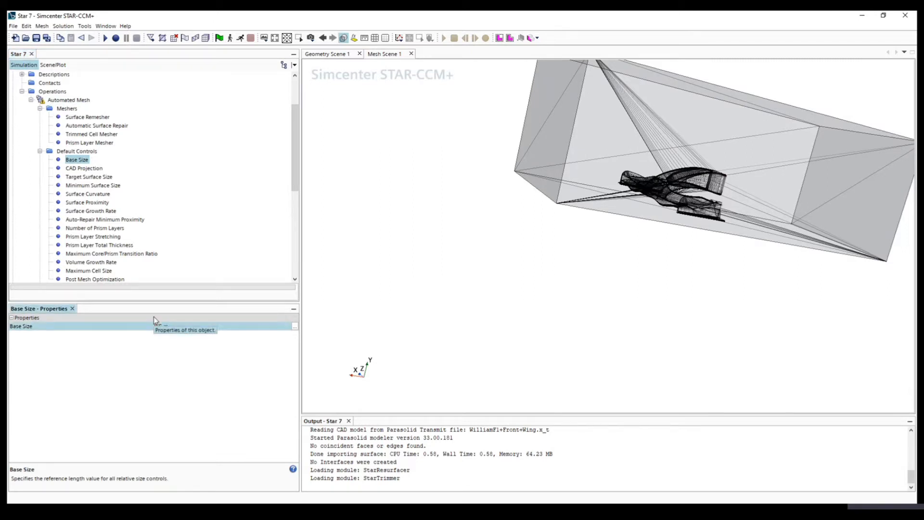
- Change the default prism layer total thickness to an absolute size of 0.01 m
{"action": "scroll", "coordinate": [97, 190], "scroll_direction": "down", "scroll_amount": 1}
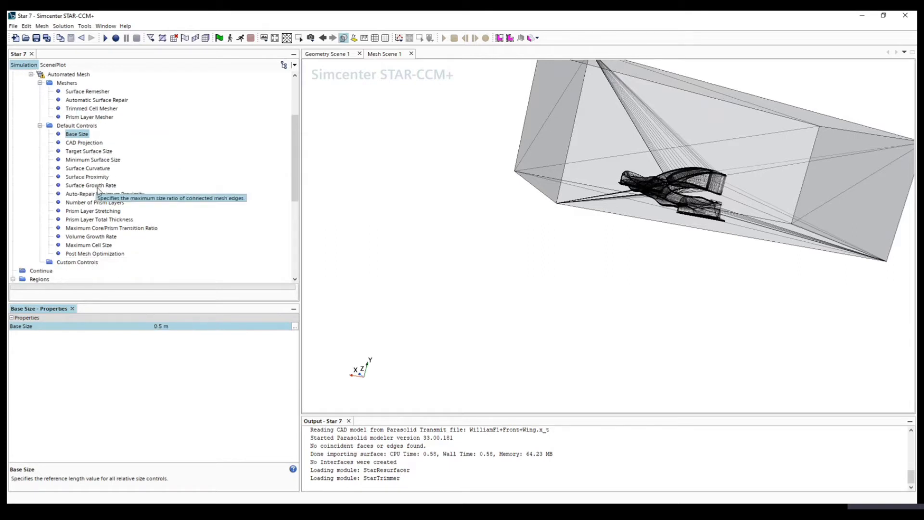
{"action": "left_click", "coordinate": [89, 220]}
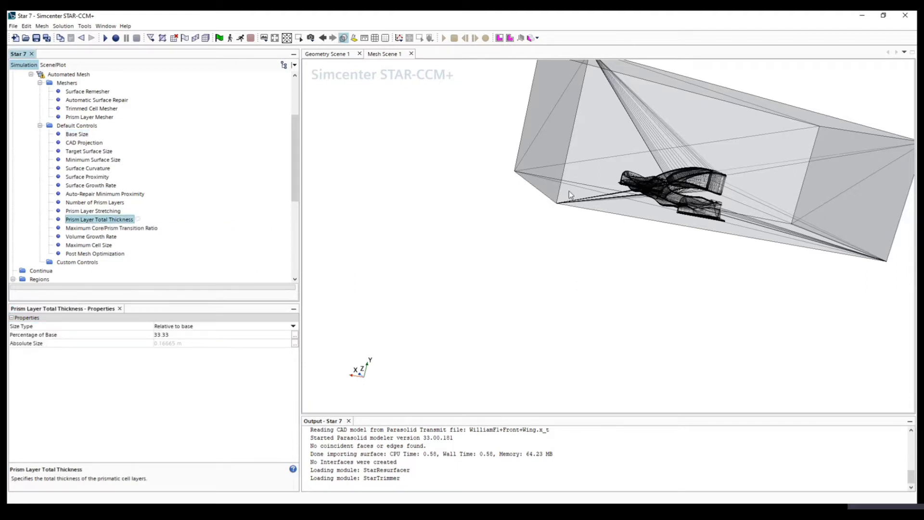
{"action": "left_click", "coordinate": [178, 334]}
{"action": "left_click", "coordinate": [191, 328]}
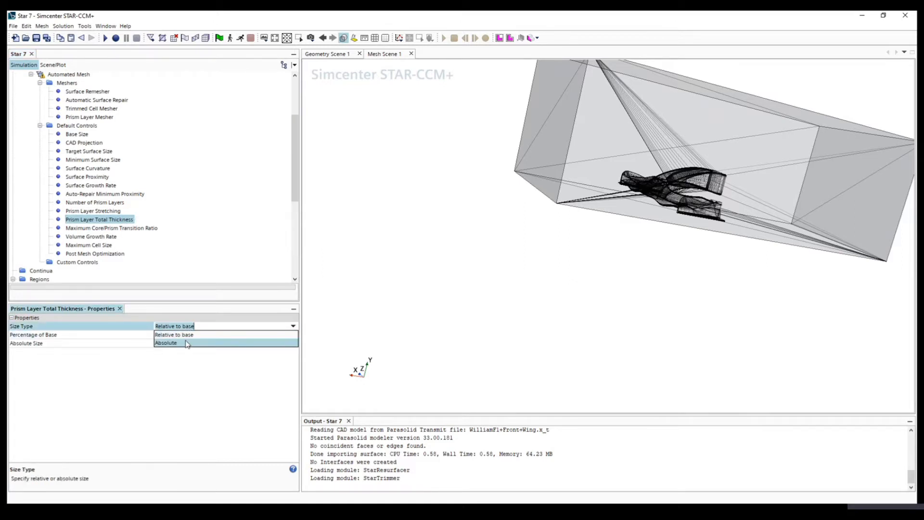
{"action": "left_click", "coordinate": [186, 345]}
{"action": "left_click", "coordinate": [183, 345]}
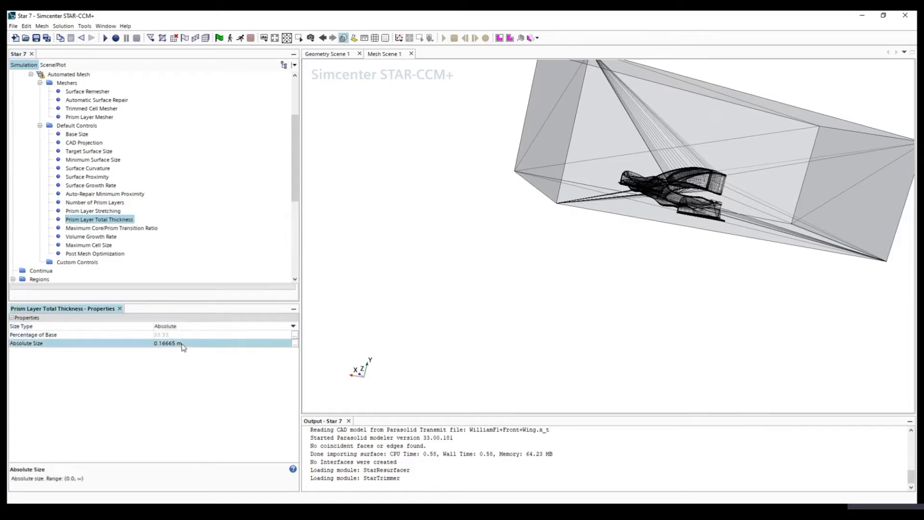
{"action": "left_click", "coordinate": [162, 344]}
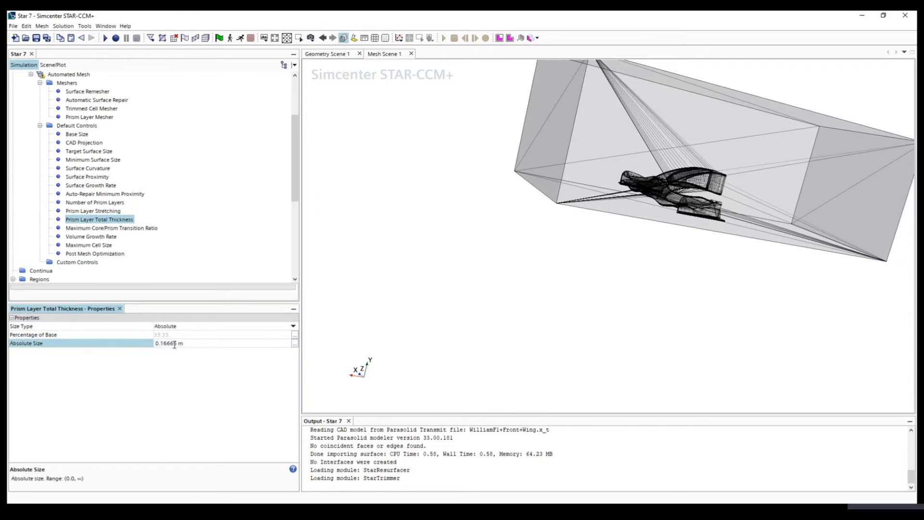
{"action": "left_click_drag", "start_coordinate": [175, 343], "coordinate": [152, 344]}
{"action": "type", "text": "0.0"}
{"action": "key", "text": "Return"}
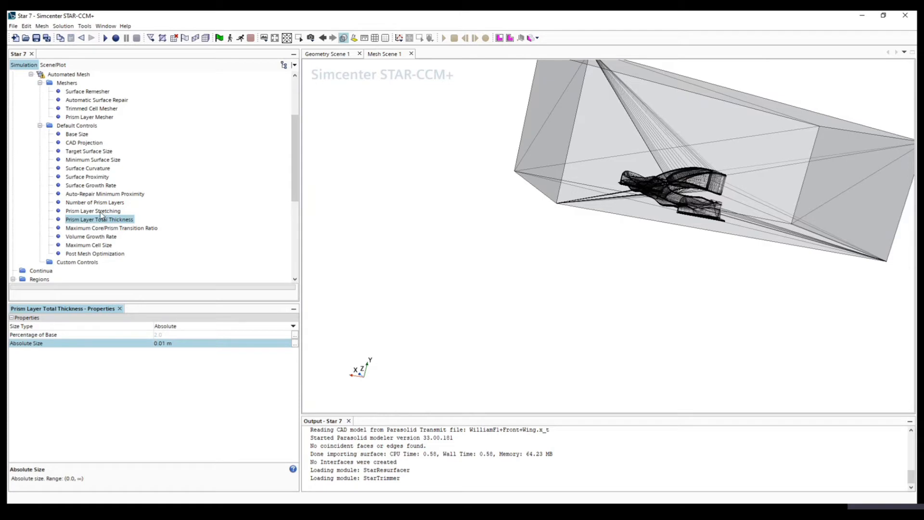
- Set the default number of prism layers to 11 and the prism layer stretching to 1.3
{"action": "left_click", "coordinate": [74, 204]}
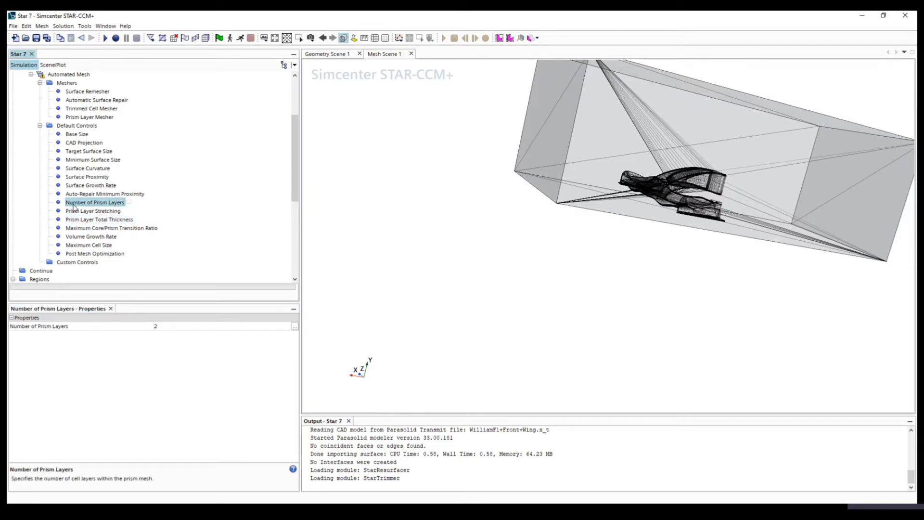
{"action": "left_click", "coordinate": [166, 326]}
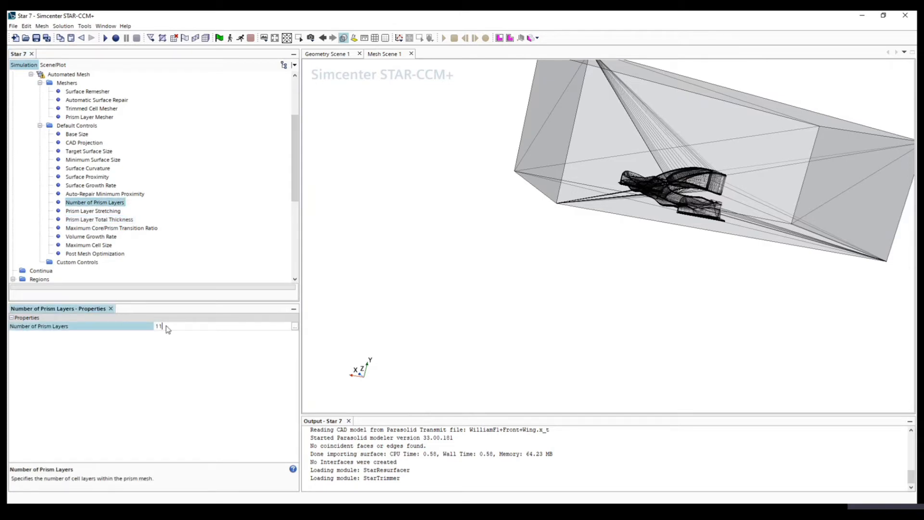
{"action": "type", "text": "11"}
{"action": "key", "text": "Return"}
{"action": "left_click", "coordinate": [94, 214]}
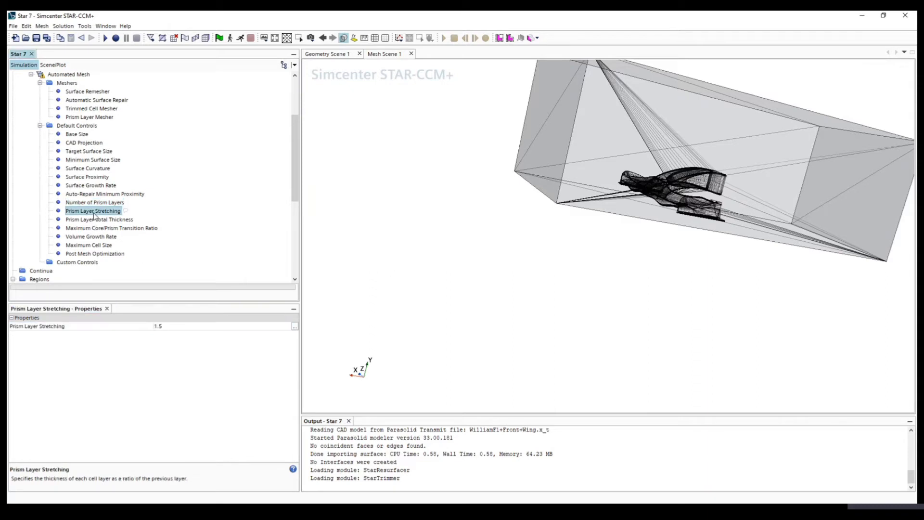
{"action": "left_click", "coordinate": [168, 326]}
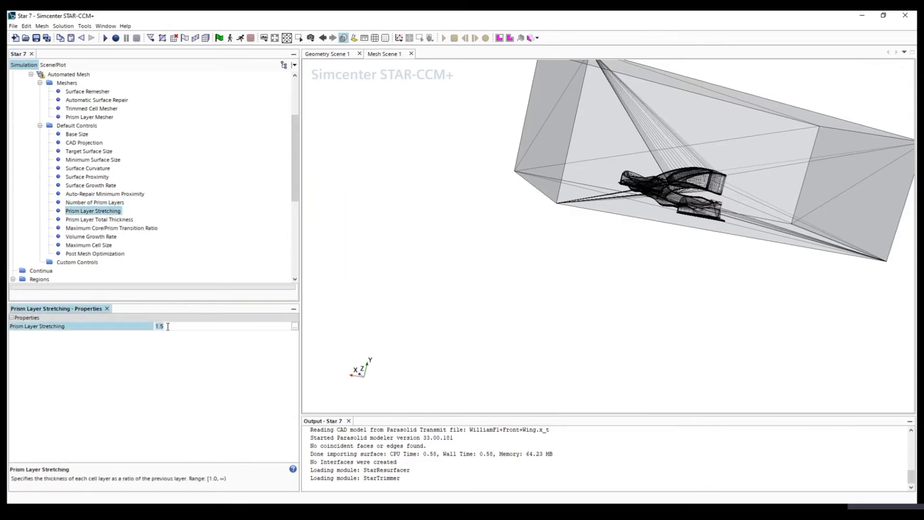
{"action": "key", "text": "Return"}
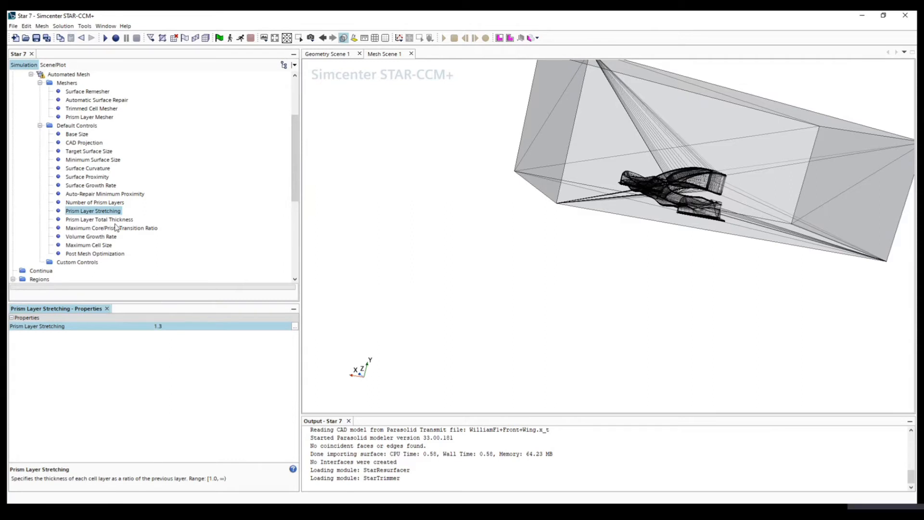
- Check the Post Mesh Optimization and Custom Controls entries of the Automated Mesh operation, and generate the volume mesh
{"action": "left_click", "coordinate": [80, 263]}
{"action": "left_click", "coordinate": [81, 254]}
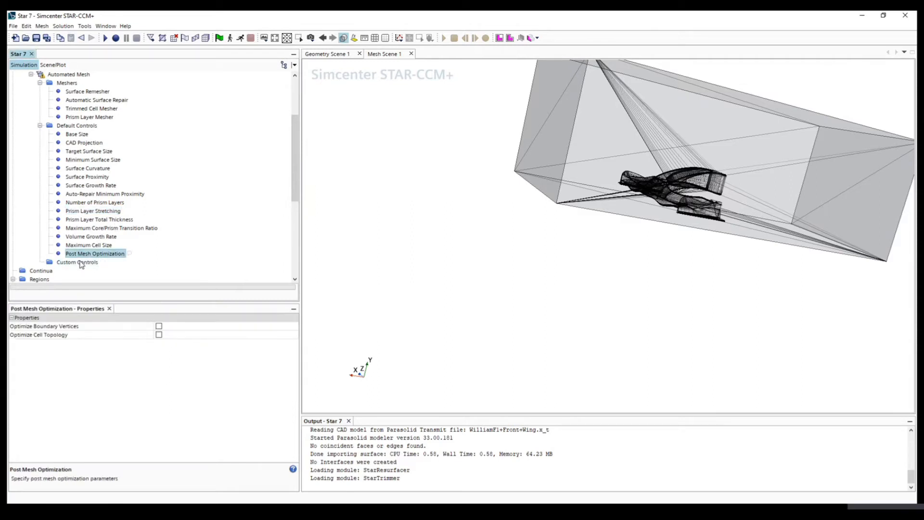
{"action": "left_click", "coordinate": [80, 263]}
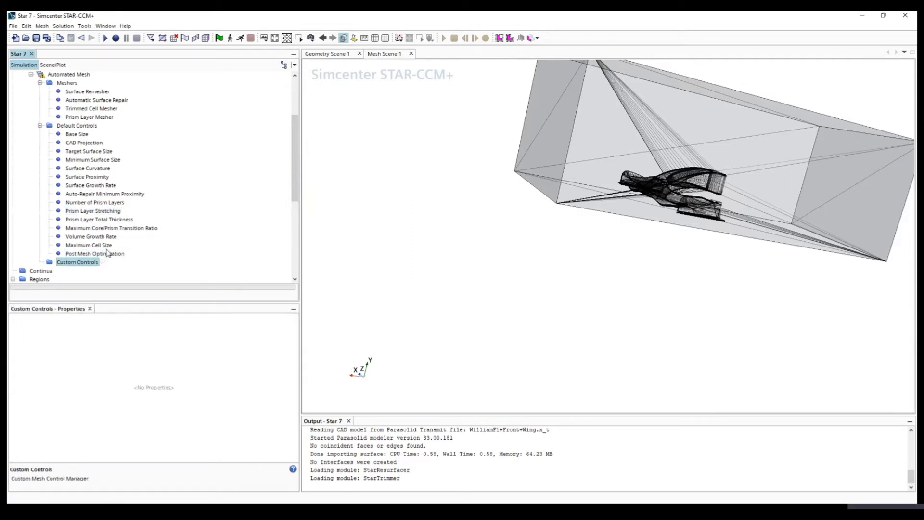
{"action": "left_click", "coordinate": [206, 39]}
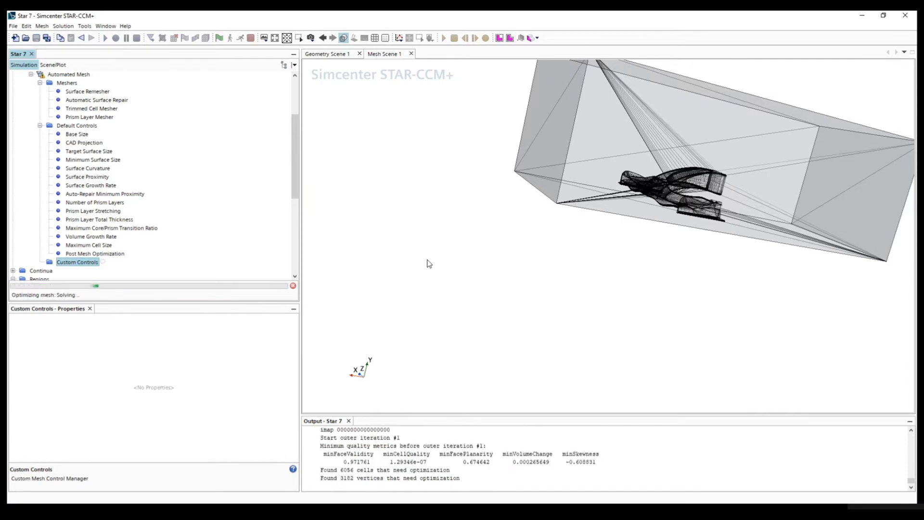
- Collapse the mesh operations and examine the generated mesh on the wing and the surrounding domain block
{"action": "mouse_move", "coordinate": [440, 213]}
{"action": "left_mouse_down"}
{"action": "mouse_move", "coordinate": [473, 268]}
{"action": "mouse_move", "coordinate": [422, 211]}
{"action": "mouse_move", "coordinate": [582, 192]}
{"action": "mouse_move", "coordinate": [465, 178]}
{"action": "mouse_move", "coordinate": [512, 265]}
{"action": "mouse_move", "coordinate": [530, 212]}
{"action": "mouse_move", "coordinate": [525, 261]}
{"action": "mouse_move", "coordinate": [486, 236]}
{"action": "mouse_move", "coordinate": [421, 270]}
{"action": "mouse_move", "coordinate": [330, 177]}
{"action": "mouse_move", "coordinate": [496, 263]}
{"action": "mouse_move", "coordinate": [466, 210]}
{"action": "mouse_move", "coordinate": [586, 238]}
{"action": "mouse_move", "coordinate": [502, 144]}
{"action": "mouse_move", "coordinate": [460, 169]}
{"action": "mouse_move", "coordinate": [450, 198]}
{"action": "mouse_move", "coordinate": [486, 213]}
{"action": "mouse_move", "coordinate": [573, 180]}
{"action": "mouse_move", "coordinate": [615, 197]}
{"action": "mouse_move", "coordinate": [480, 149]}
{"action": "left_mouse_up"}
{"action": "scroll", "coordinate": [582, 191], "scroll_direction": "up", "scroll_amount": 3}
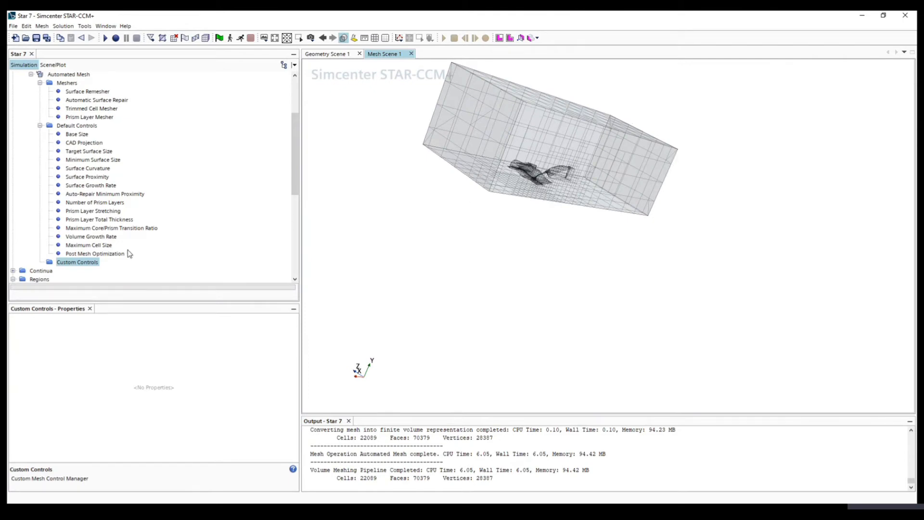
{"action": "scroll", "coordinate": [43, 158], "scroll_direction": "up", "scroll_amount": 2}
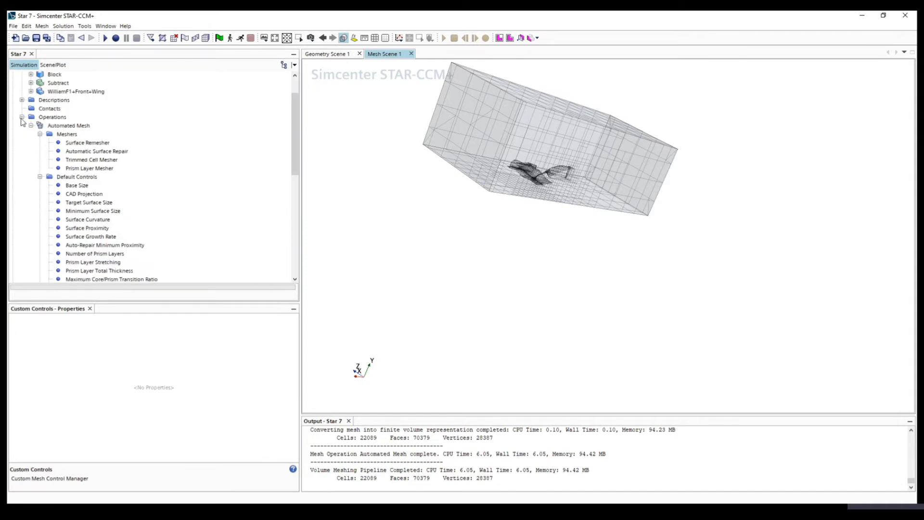
{"action": "left_click", "coordinate": [22, 117]}
{"action": "left_click_drag", "start_coordinate": [493, 186], "coordinate": [551, 166]}
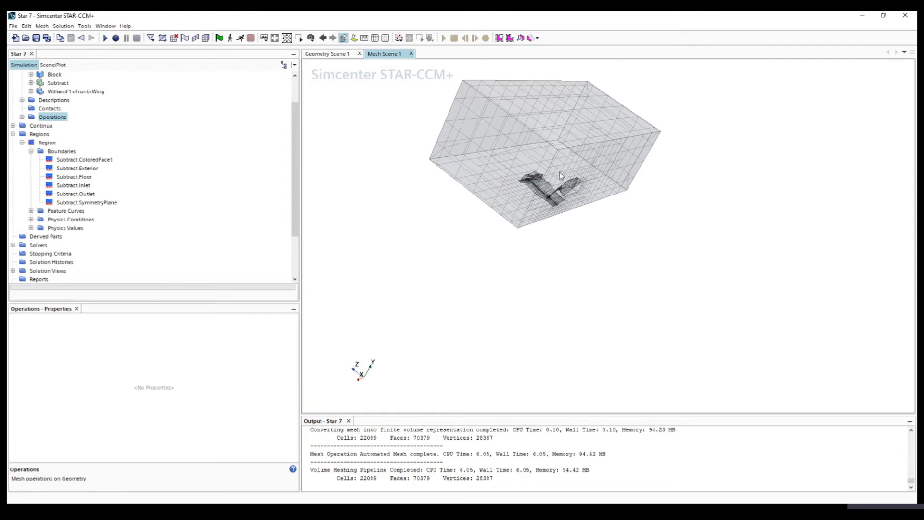
{"action": "scroll", "coordinate": [553, 190], "scroll_direction": "up", "scroll_amount": 5}
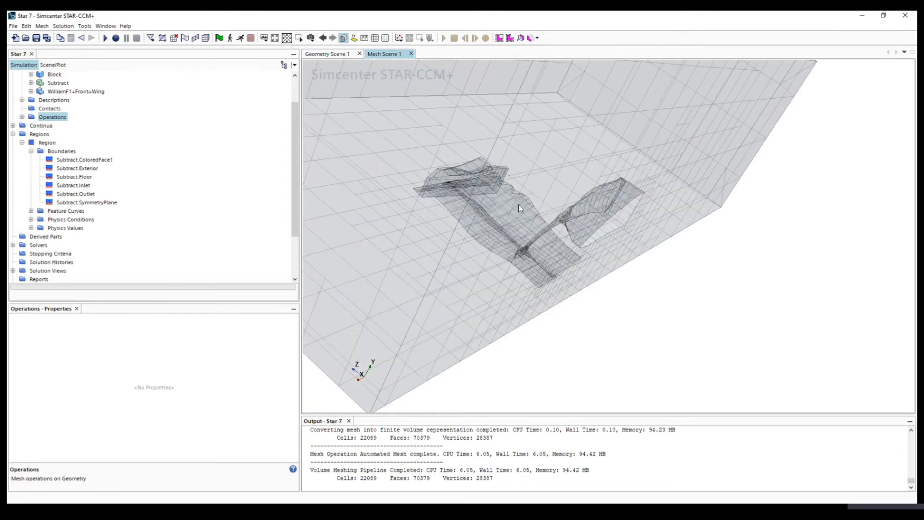
{"action": "scroll", "coordinate": [486, 214], "scroll_direction": "down", "scroll_amount": 8}
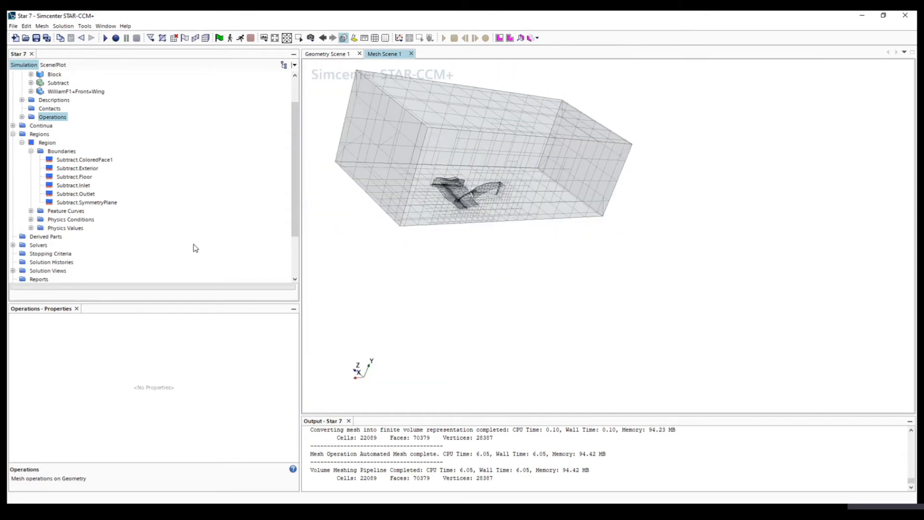
- Start a plane section derived part on the Region and set its origin's X and Y coordinates to 0 m
{"action": "left_click", "coordinate": [41, 237]}
{"action": "right_click", "coordinate": [44, 238]}
{"action": "mouse_move", "coordinate": [64, 245]}
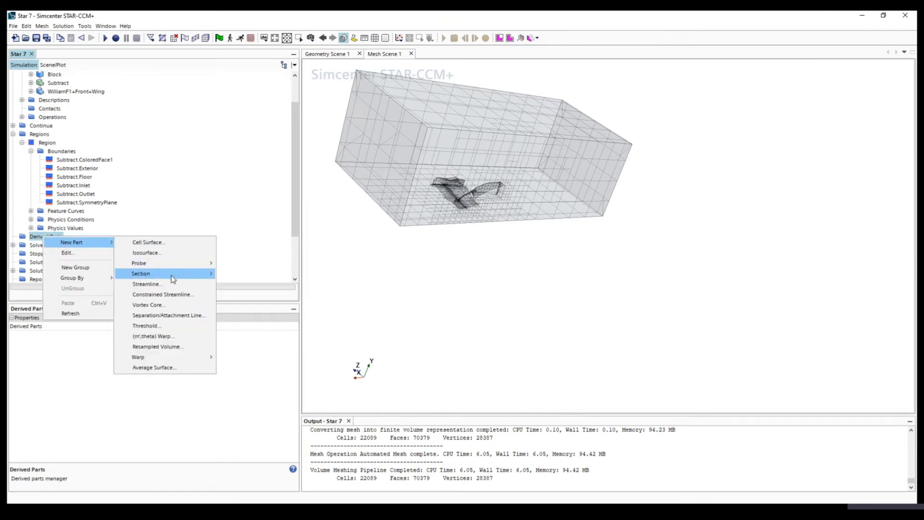
{"action": "mouse_move", "coordinate": [174, 277]}
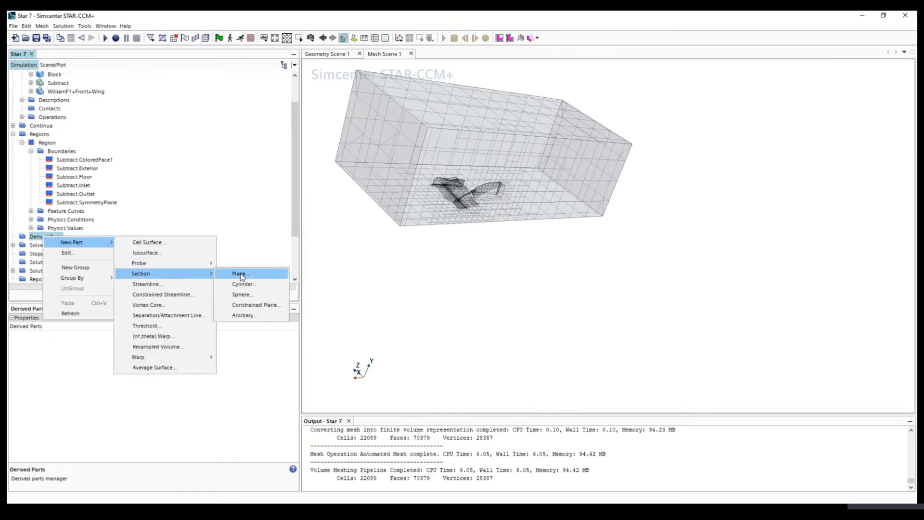
{"action": "left_click", "coordinate": [239, 275]}
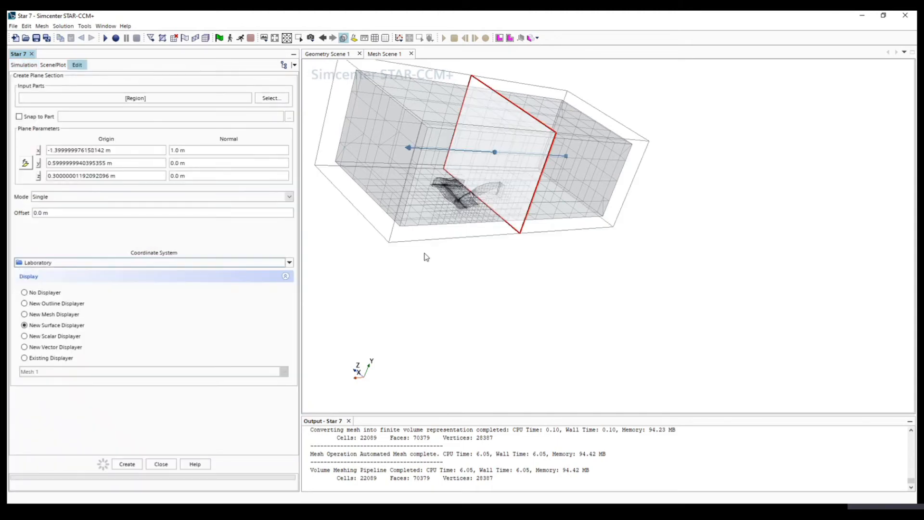
{"action": "left_click_drag", "start_coordinate": [427, 256], "coordinate": [467, 246]}
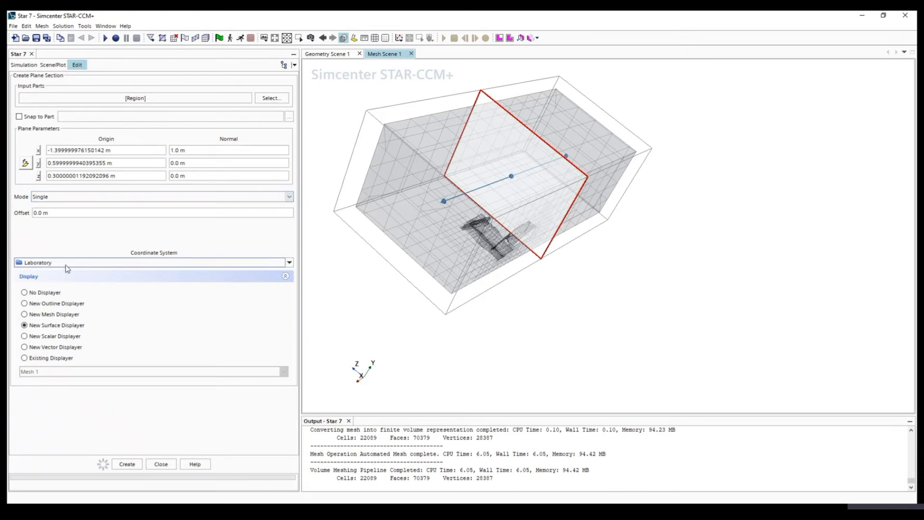
{"action": "left_click", "coordinate": [113, 150]}
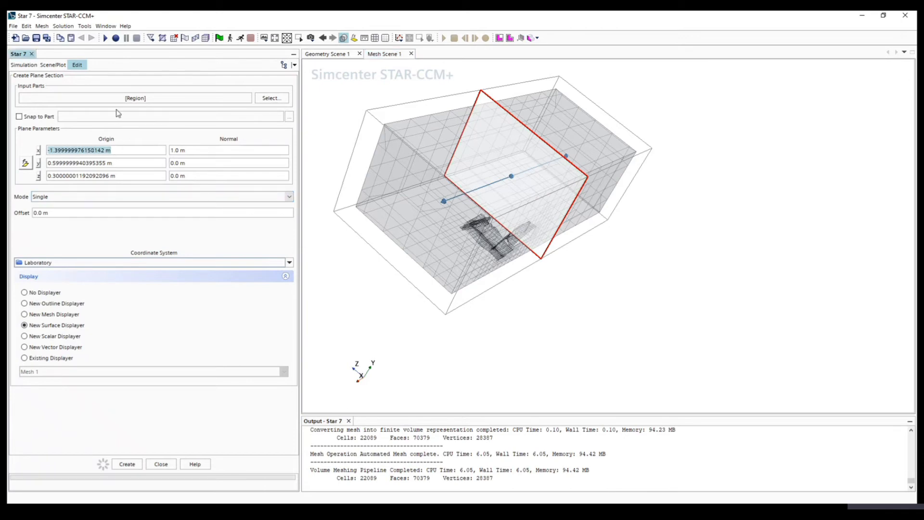
{"action": "type", "text": "0"}
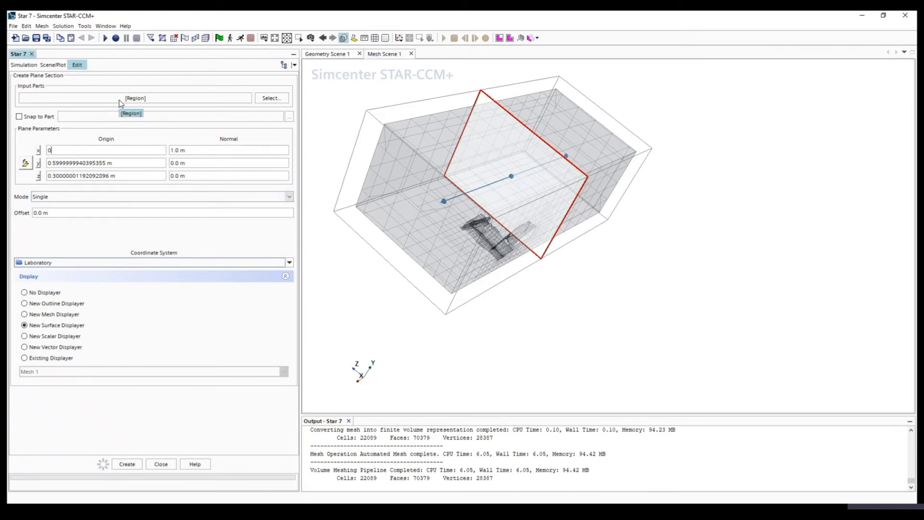
{"action": "key", "text": "Tab"}
{"action": "type", "text": "0"}
{"action": "key", "text": "Tab"}
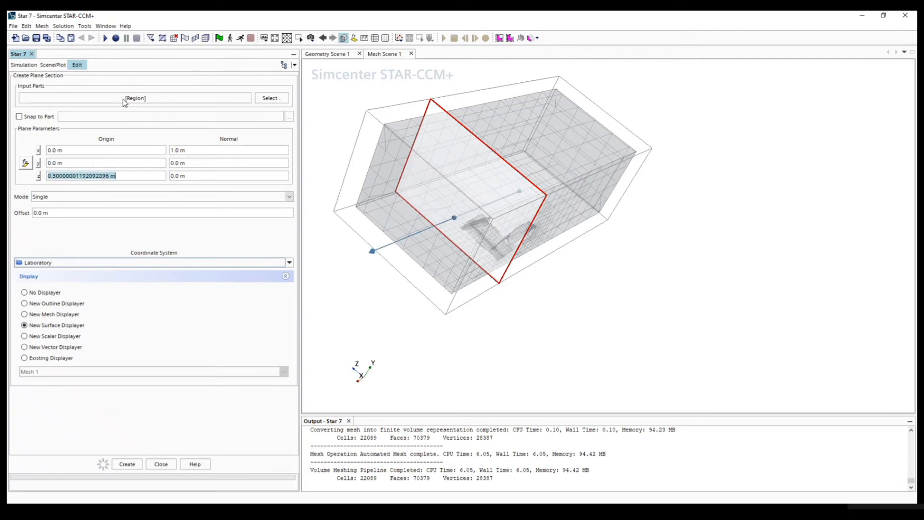
- Set the plane section's normal to 0, 0, 1 m so it points along the Z axis
{"action": "left_click", "coordinate": [195, 151]}
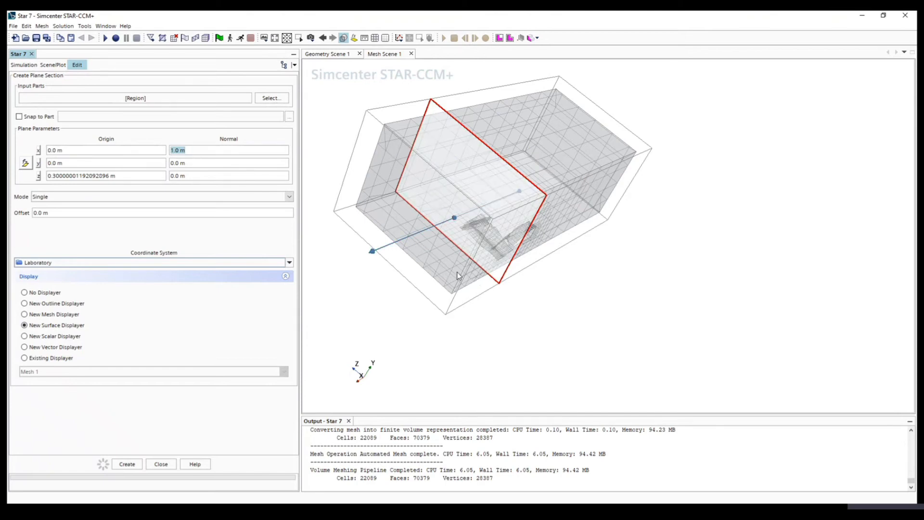
{"action": "type", "text": "0"}
{"action": "key", "text": "Tab"}
{"action": "key", "text": "Tab"}
{"action": "left_click_drag", "start_coordinate": [617, 329], "coordinate": [525, 219]}
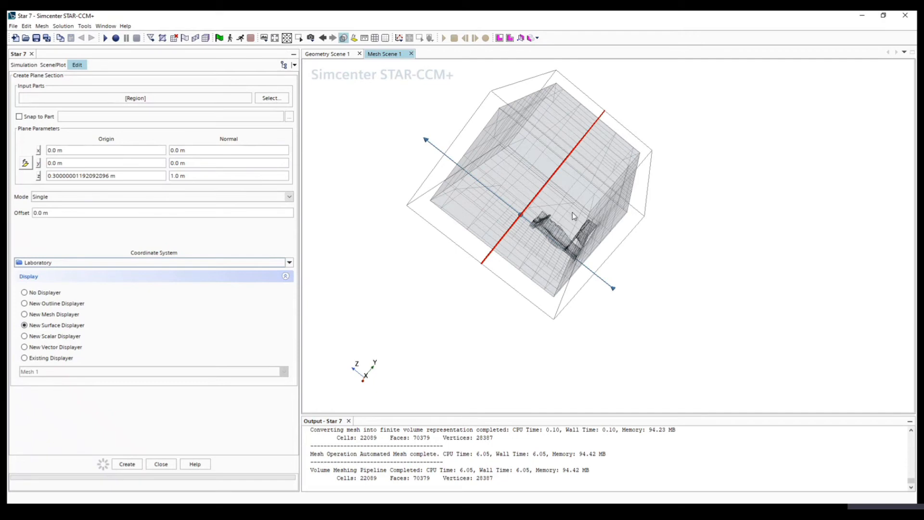
- Set the Z coordinate of the plane section's origin to 0.3 m
{"action": "left_click", "coordinate": [71, 176]}
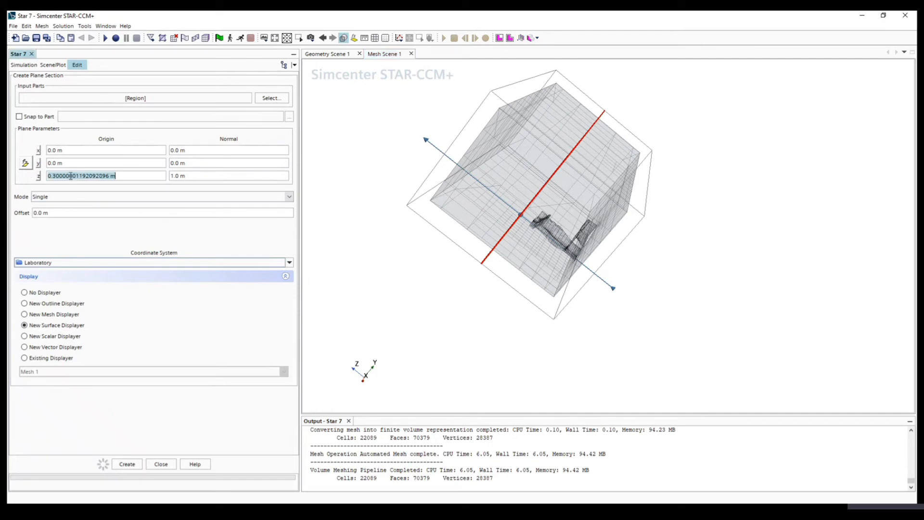
{"action": "left_click", "coordinate": [102, 175]}
{"action": "left_click_drag", "start_coordinate": [107, 176], "coordinate": [29, 181]}
{"action": "type", "text": "0.33"}
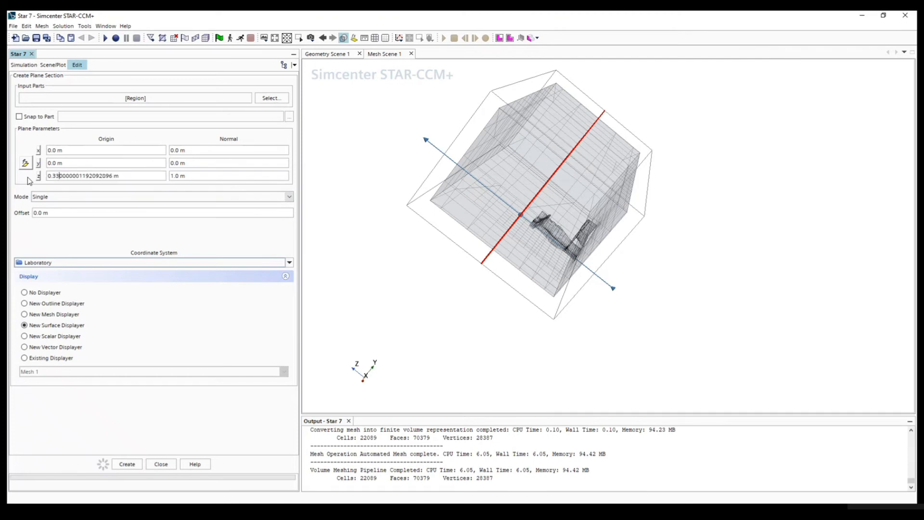
{"action": "key", "text": "shift+Right"}
{"action": "key", "text": "shift+Right"}
{"action": "key", "text": "shift+Right"}
{"action": "key", "text": "shift+Right"}
{"action": "key", "text": "shift+Right"}
{"action": "key", "text": "shift+Right"}
{"action": "key", "text": "shift+Right"}
{"action": "key", "text": "shift+Right"}
{"action": "key", "text": "shift+Right"}
{"action": "key", "text": "shift+Right"}
{"action": "key", "text": "shift+Right"}
{"action": "key", "text": "shift+Right"}
{"action": "key", "text": "shift+Right"}
{"action": "key", "text": "shift+Right"}
{"action": "key", "text": "shift+Right"}
{"action": "key", "text": "shift+Right"}
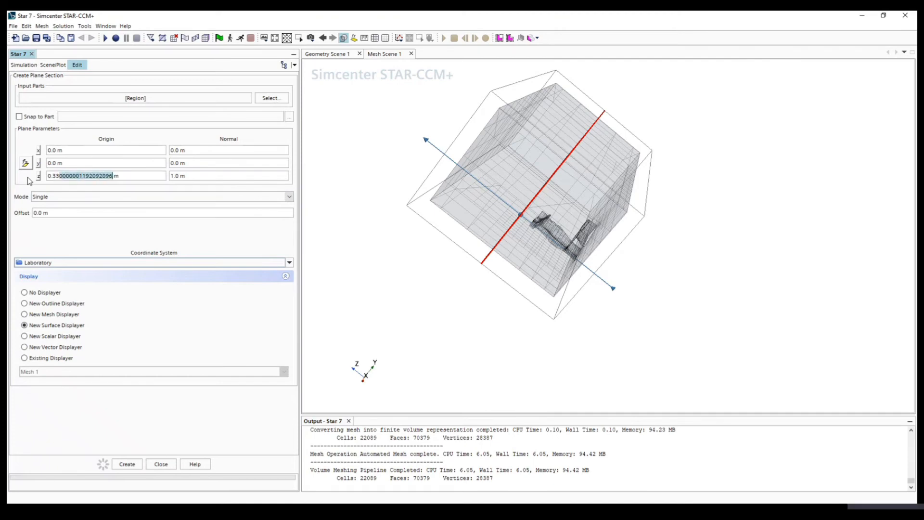
{"action": "key", "text": "Delete"}
{"action": "left_click", "coordinate": [413, 268]}
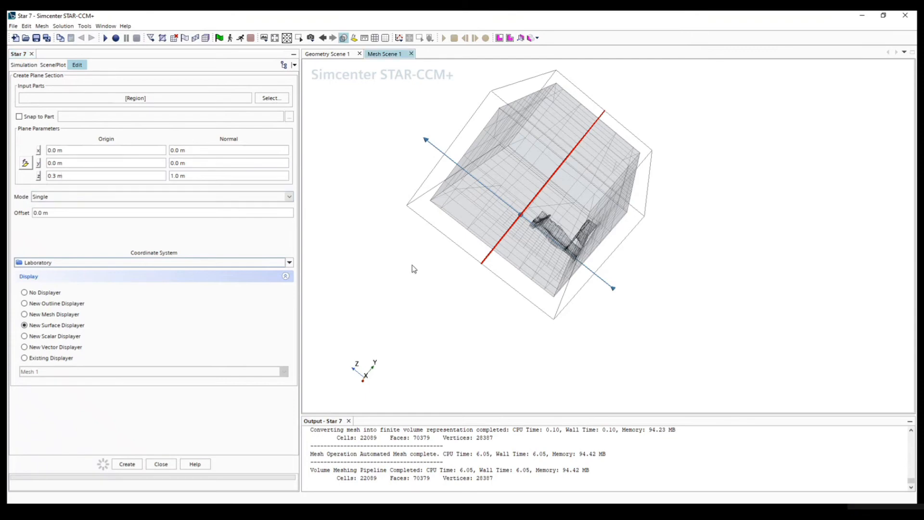
- Set the plane origin's Z coordinate to -0.3 m and create the section with a new surface displayer
{"action": "left_click", "coordinate": [52, 176]}
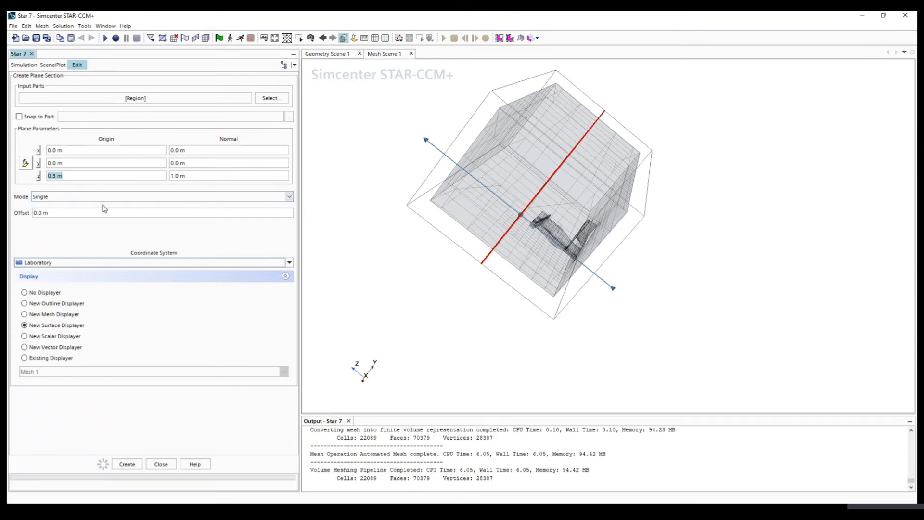
{"action": "key", "text": "Left"}
{"action": "type", "text": "-"}
{"action": "key", "text": "Return"}
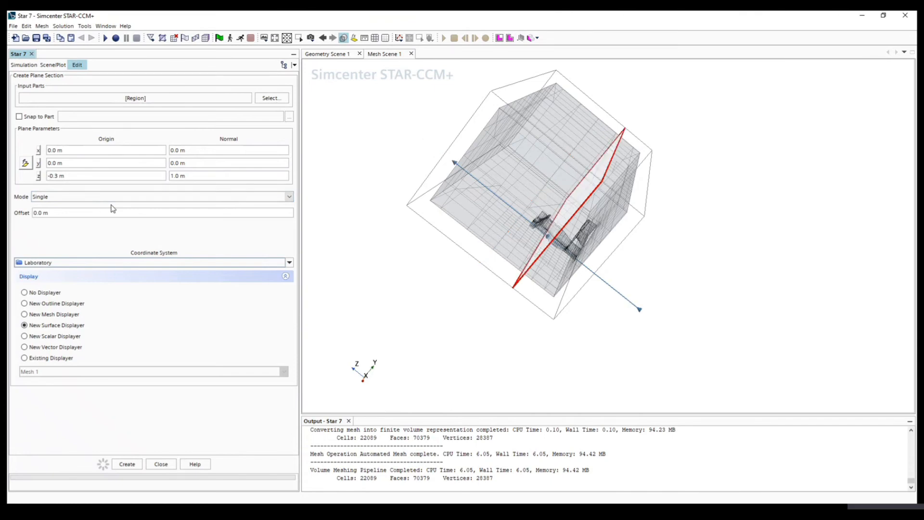
{"action": "left_click_drag", "start_coordinate": [421, 289], "coordinate": [446, 277]}
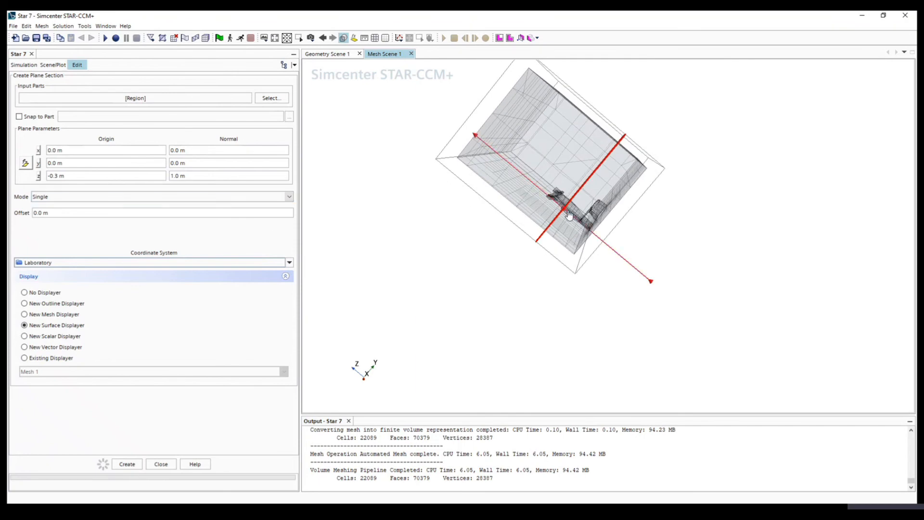
{"action": "left_click", "coordinate": [127, 464]}
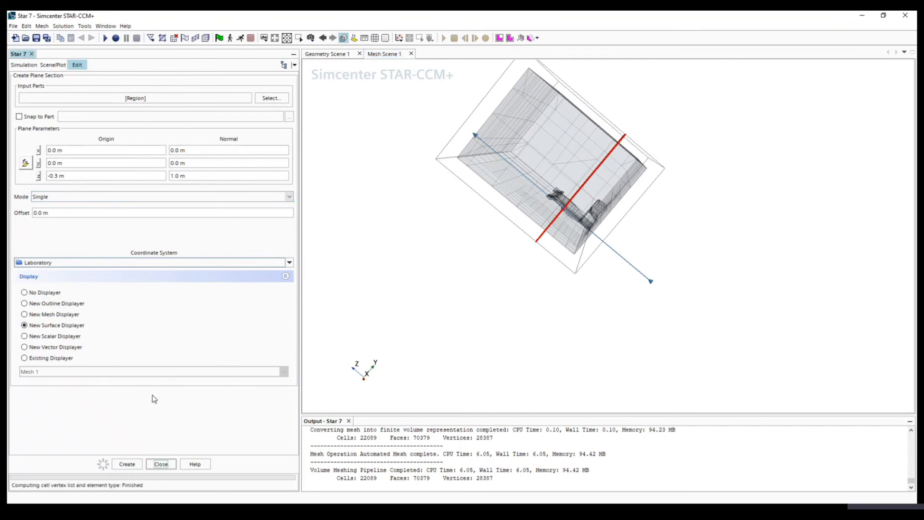
{"action": "left_click", "coordinate": [160, 465]}
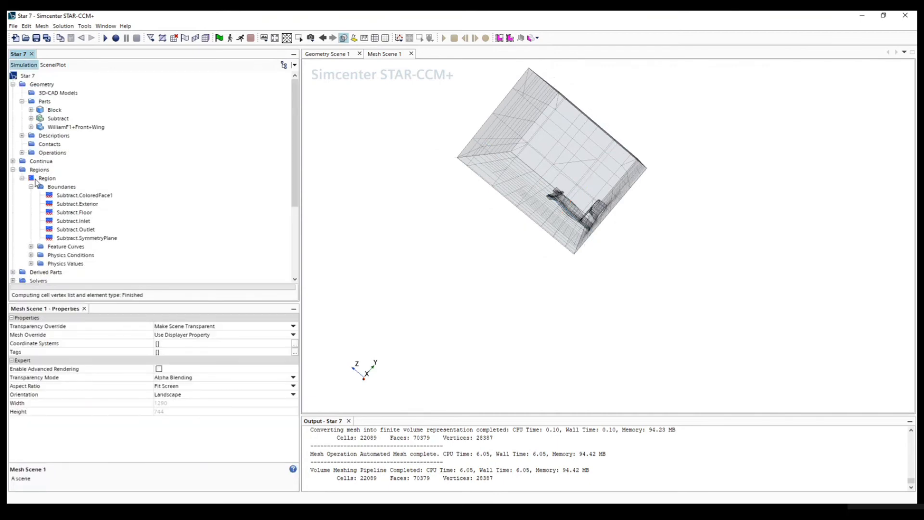
- Highlight the plane section under Derived Parts and check where it cuts through the wing and domain
{"action": "scroll", "coordinate": [54, 212], "scroll_direction": "down", "scroll_amount": 2}
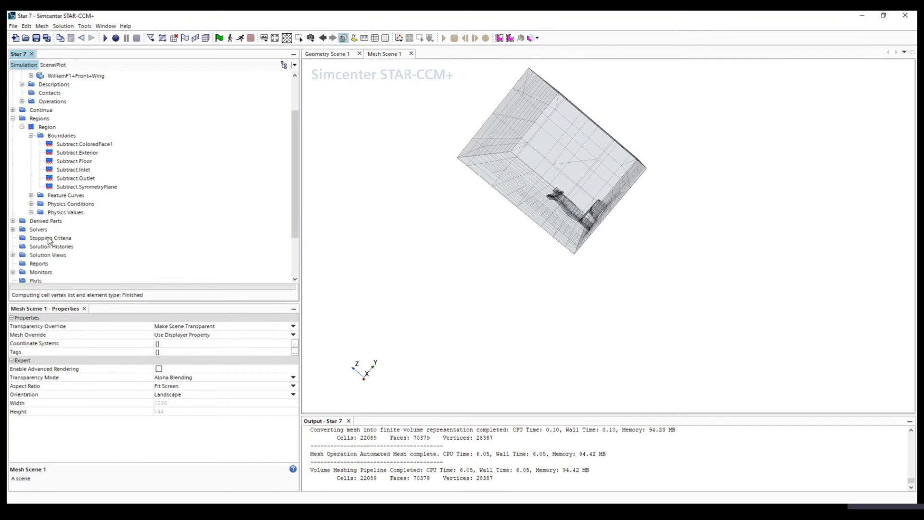
{"action": "left_click", "coordinate": [13, 221]}
{"action": "left_click", "coordinate": [55, 229]}
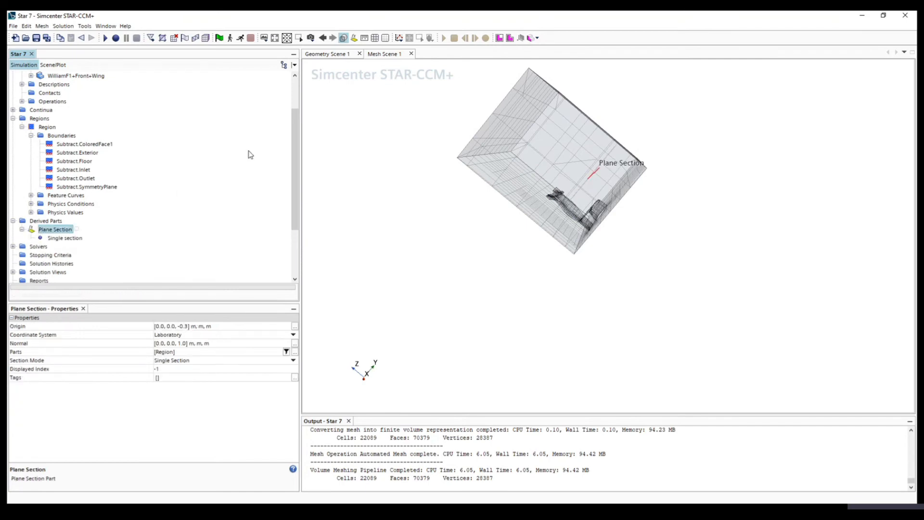
{"action": "left_click_drag", "start_coordinate": [435, 180], "coordinate": [371, 187]}
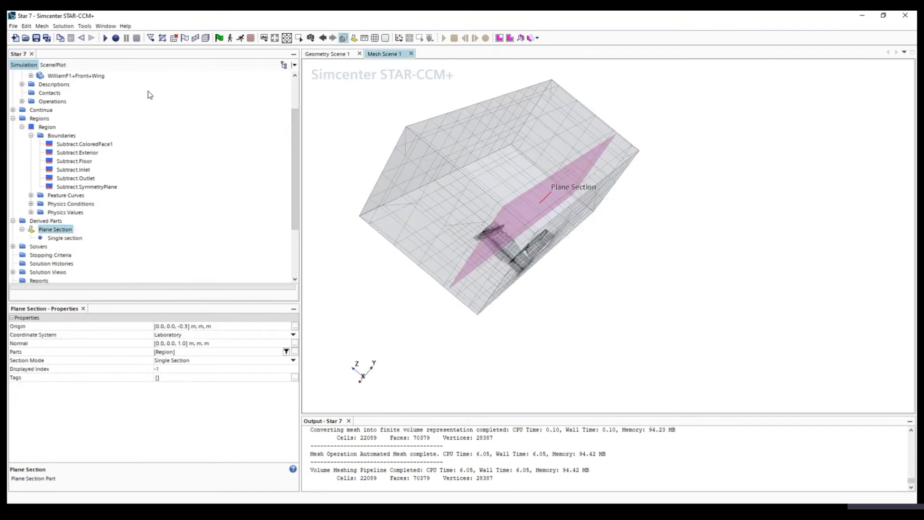
- Turn on mesh lines for the Section Surface 1 displayer and hide all parts of the Mesh 1 displayer
{"action": "left_click", "coordinate": [55, 65]}
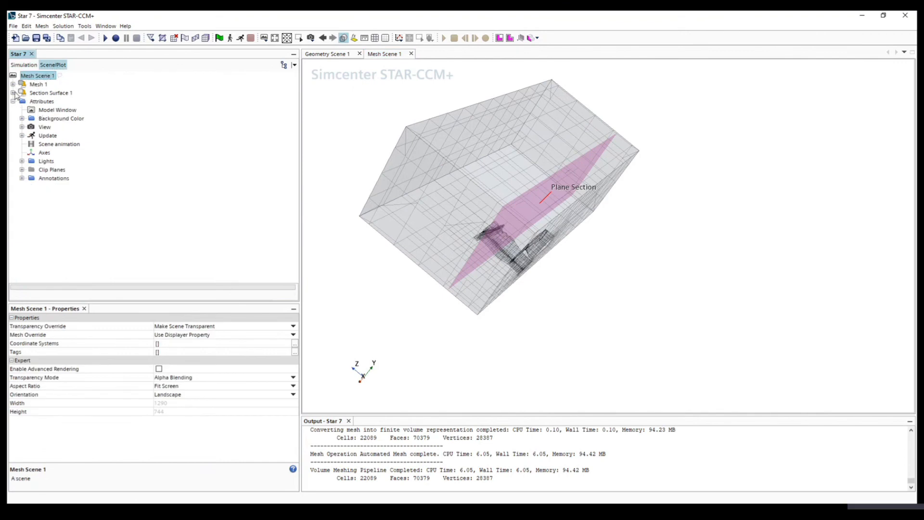
{"action": "left_click", "coordinate": [45, 93]}
{"action": "left_click", "coordinate": [13, 93]}
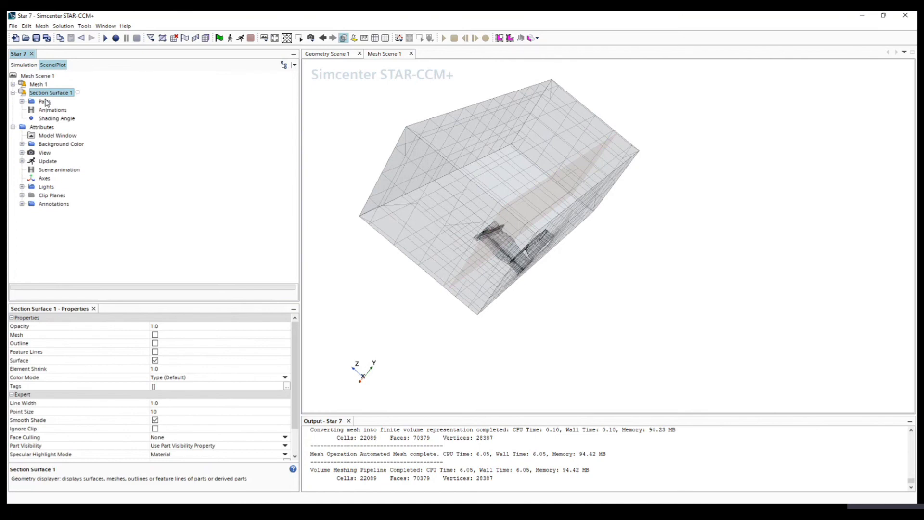
{"action": "left_click", "coordinate": [155, 335]}
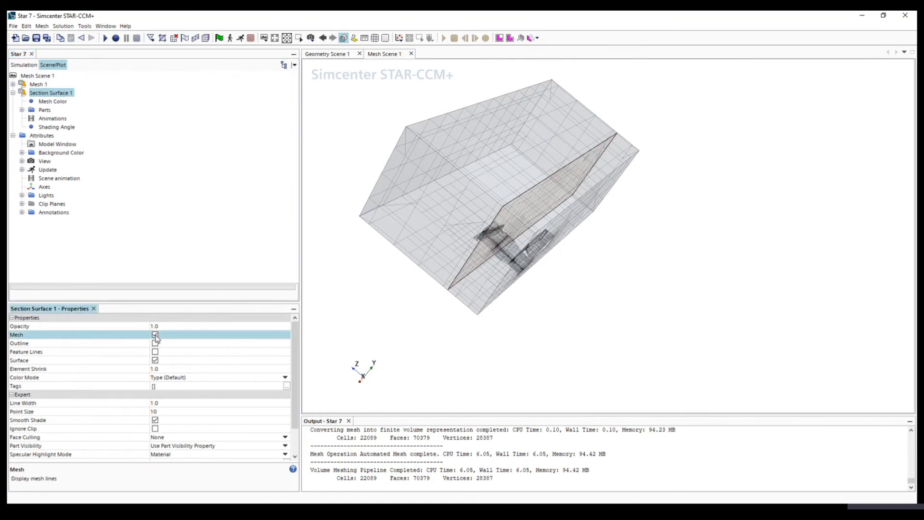
{"action": "left_click_drag", "start_coordinate": [423, 290], "coordinate": [375, 260]}
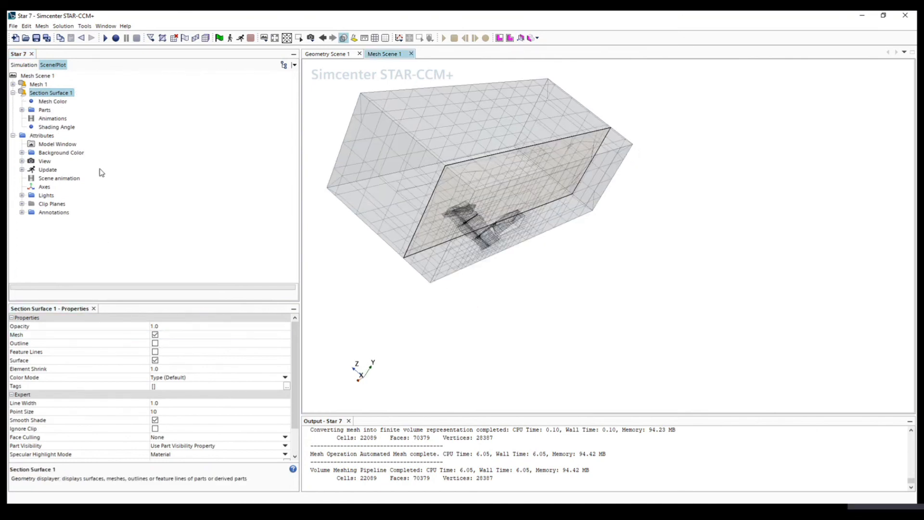
{"action": "left_click", "coordinate": [22, 84]}
- Examine the section's cell distribution around the wing elements, the prism layers on their surfaces, and the mesh across the whole domain
{"action": "left_click_drag", "start_coordinate": [494, 259], "coordinate": [414, 218]}
{"action": "left_click_drag", "start_coordinate": [428, 170], "coordinate": [401, 186]}
{"action": "scroll", "coordinate": [400, 186], "scroll_direction": "down", "scroll_amount": 3}
{"action": "scroll", "coordinate": [317, 164], "scroll_direction": "up", "scroll_amount": 5}
{"action": "scroll", "coordinate": [327, 169], "scroll_direction": "up", "scroll_amount": 3}
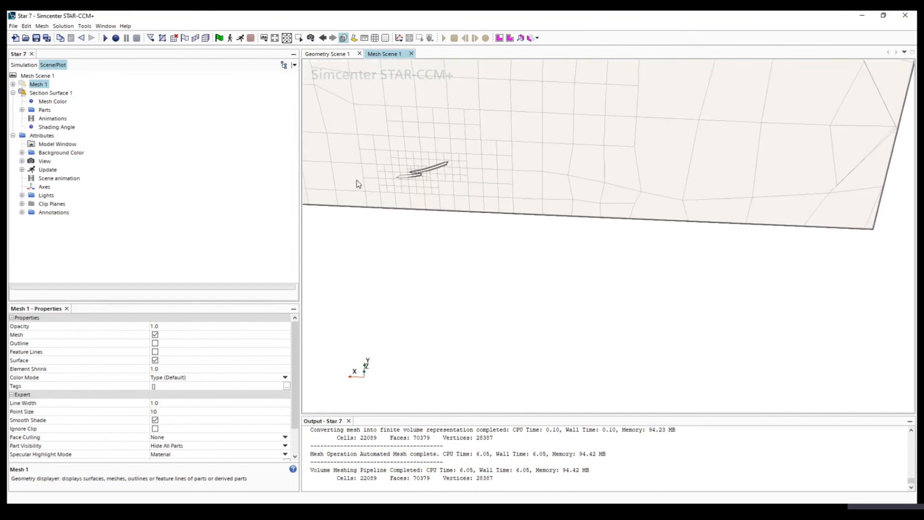
{"action": "scroll", "coordinate": [434, 186], "scroll_direction": "down", "scroll_amount": 5}
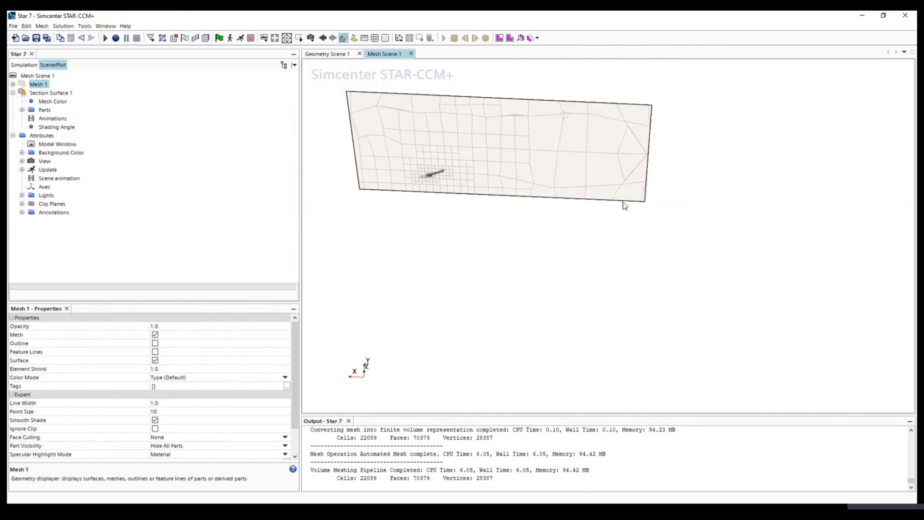
{"action": "scroll", "coordinate": [428, 174], "scroll_direction": "up", "scroll_amount": 5}
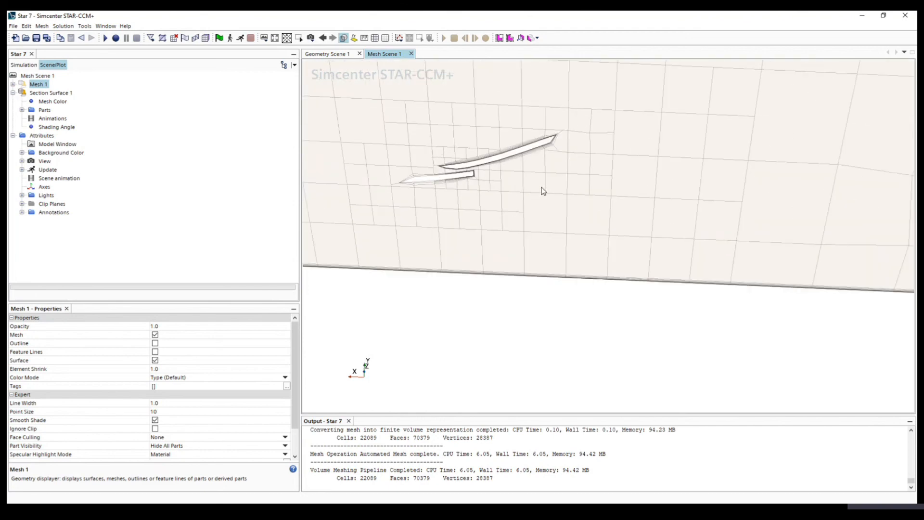
{"action": "scroll", "coordinate": [520, 191], "scroll_direction": "down", "scroll_amount": 3}
{"action": "scroll", "coordinate": [527, 188], "scroll_direction": "up", "scroll_amount": 5}
{"action": "scroll", "coordinate": [521, 174], "scroll_direction": "up", "scroll_amount": 4}
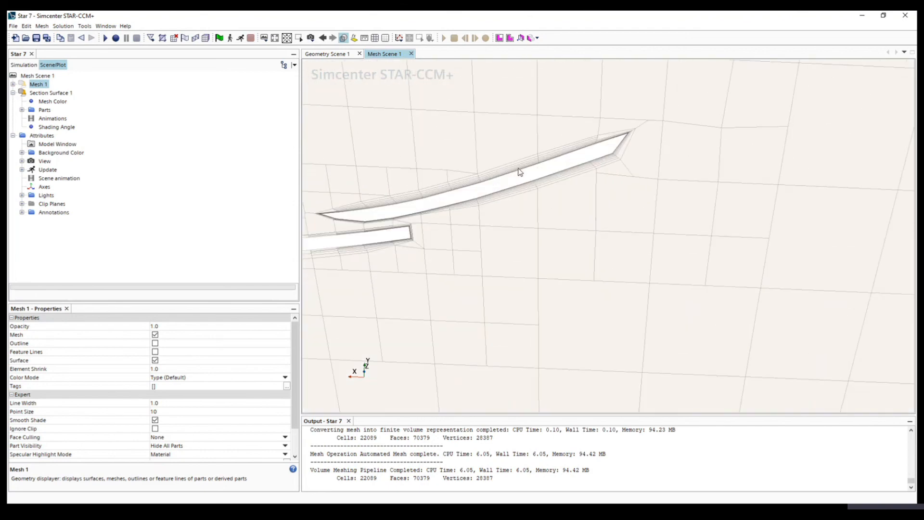
{"action": "scroll", "coordinate": [520, 214], "scroll_direction": "down", "scroll_amount": 4}
{"action": "scroll", "coordinate": [514, 238], "scroll_direction": "down", "scroll_amount": 8}
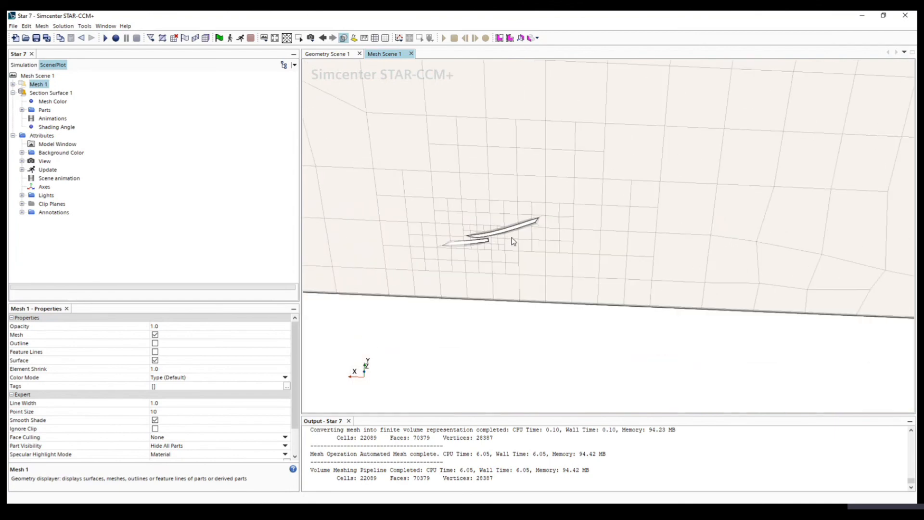
{"action": "left_click_drag", "start_coordinate": [549, 296], "coordinate": [585, 268]}
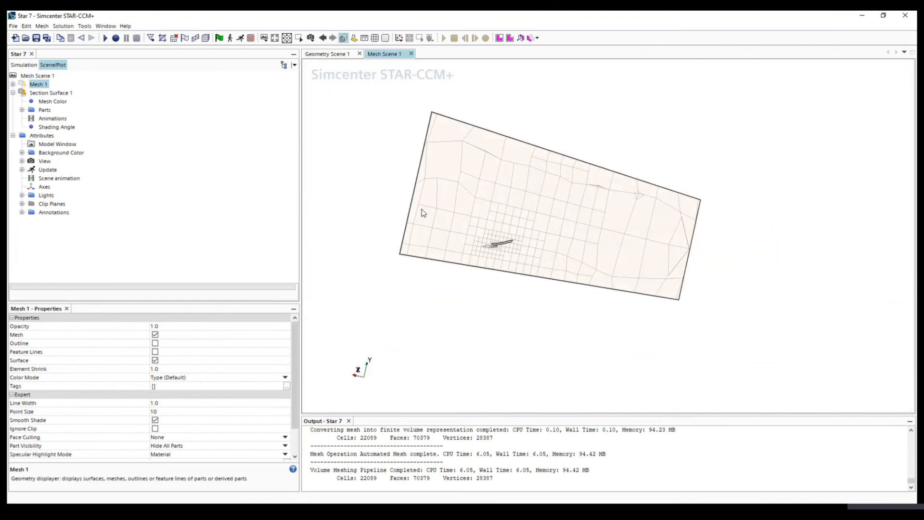